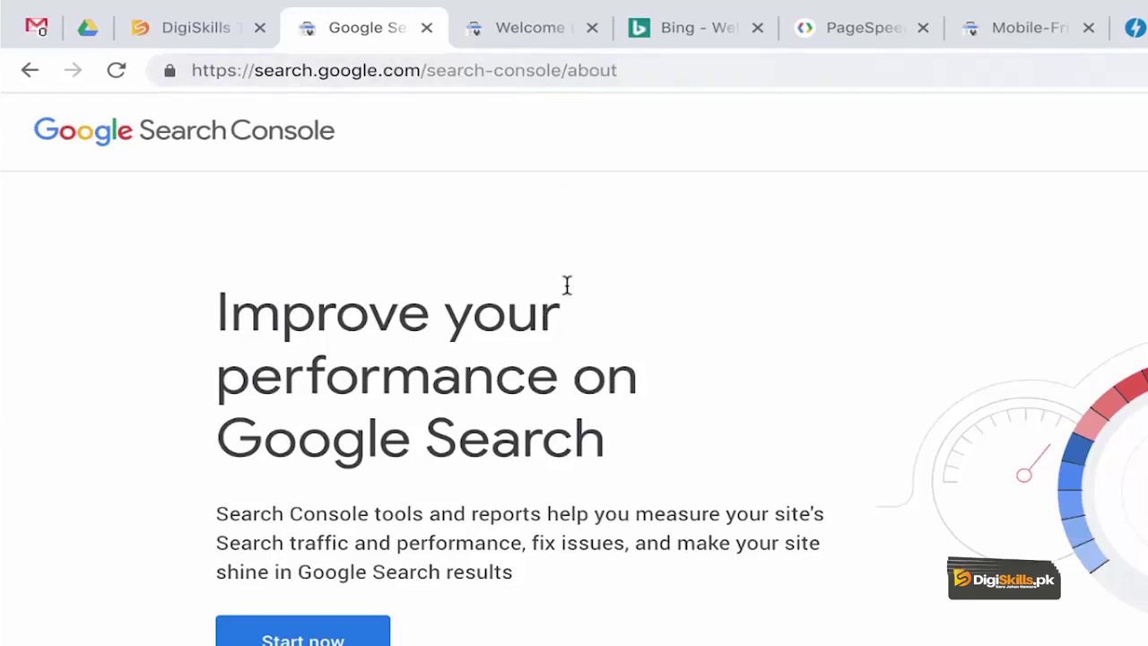
{"action": "scroll", "coordinate": [547, 301], "scroll_direction": "down", "scroll_amount": 3}
{"action": "scroll", "coordinate": [547, 301], "scroll_direction": "down", "scroll_amount": 2}
{"action": "scroll", "coordinate": [547, 300], "scroll_direction": "down", "scroll_amount": 5}
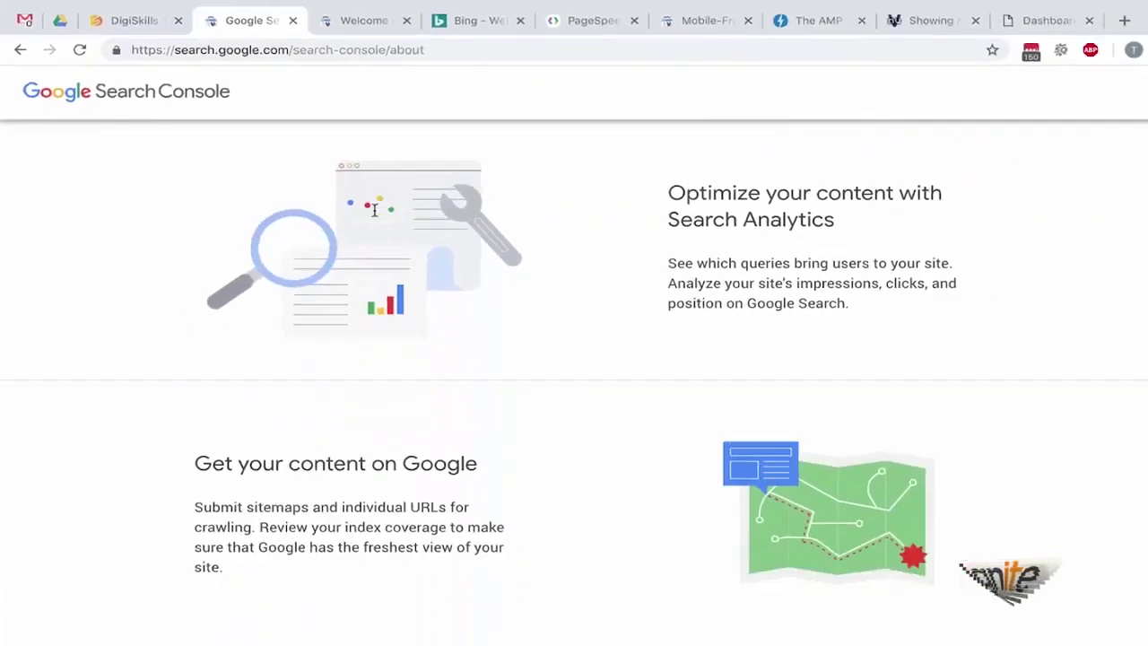
{"action": "scroll", "coordinate": [375, 209], "scroll_direction": "down", "scroll_amount": 3}
{"action": "scroll", "coordinate": [364, 210], "scroll_direction": "down", "scroll_amount": 3}
{"action": "scroll", "coordinate": [364, 210], "scroll_direction": "down", "scroll_amount": 4}
{"action": "scroll", "coordinate": [365, 210], "scroll_direction": "down", "scroll_amount": 2}
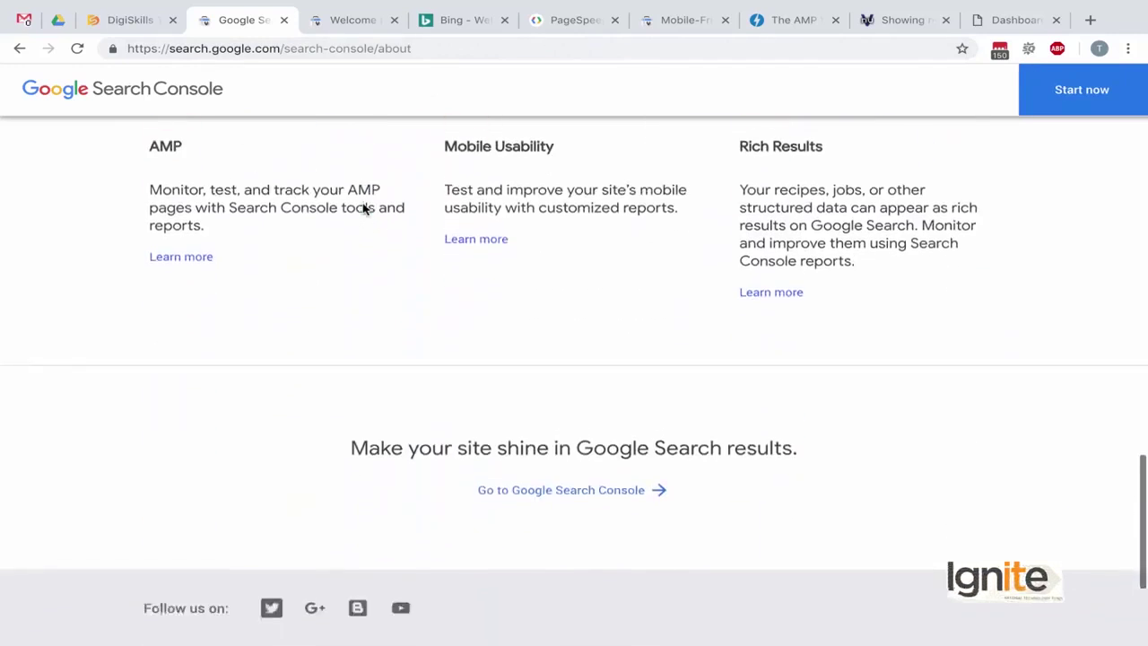
{"action": "scroll", "coordinate": [362, 208], "scroll_direction": "up", "scroll_amount": 3}
{"action": "scroll", "coordinate": [362, 208], "scroll_direction": "up", "scroll_amount": 5}
{"action": "scroll", "coordinate": [372, 206], "scroll_direction": "up", "scroll_amount": 5}
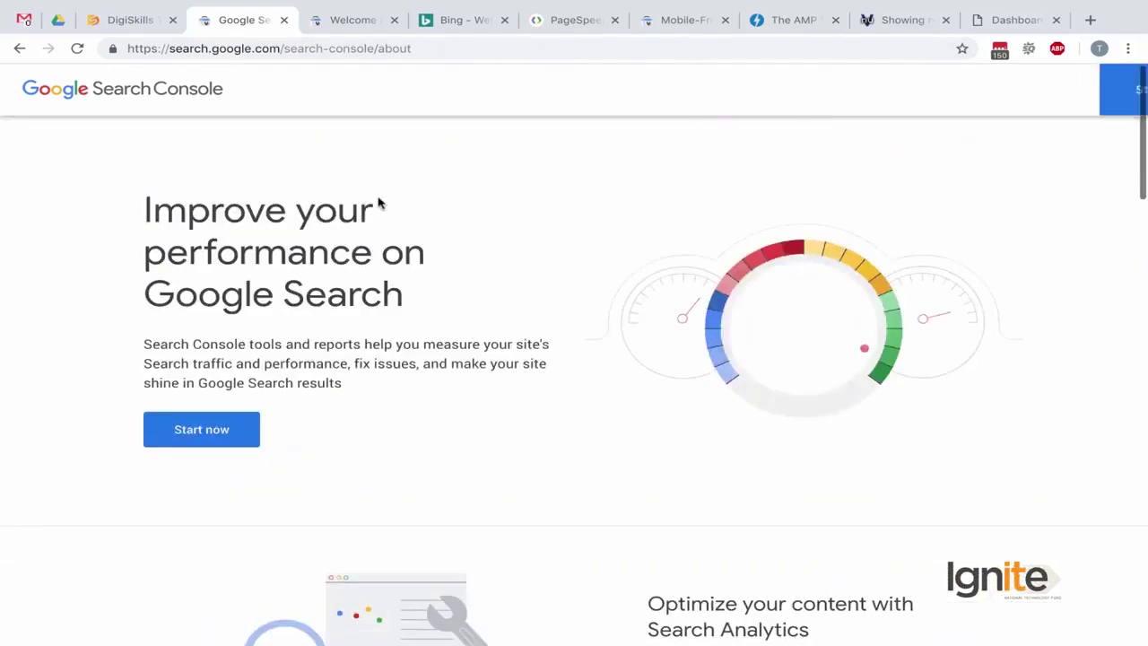
{"action": "left_click_drag", "start_coordinate": [166, 208], "coordinate": [424, 311]}
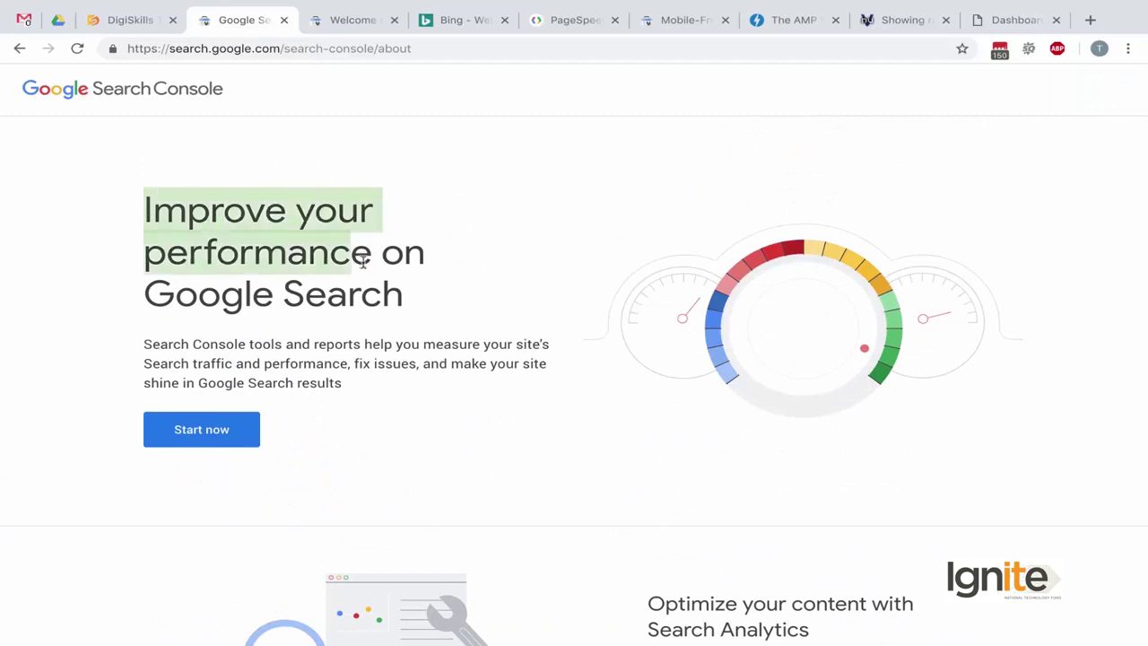
{"action": "left_click", "coordinate": [288, 327]}
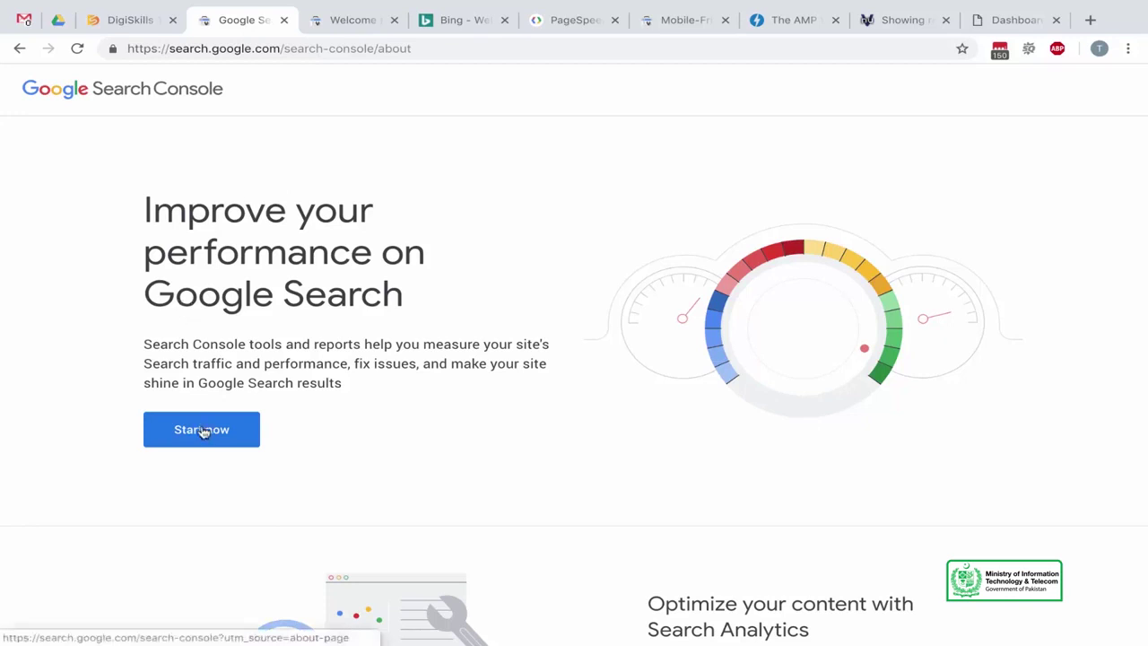
{"action": "left_click", "coordinate": [328, 27]}
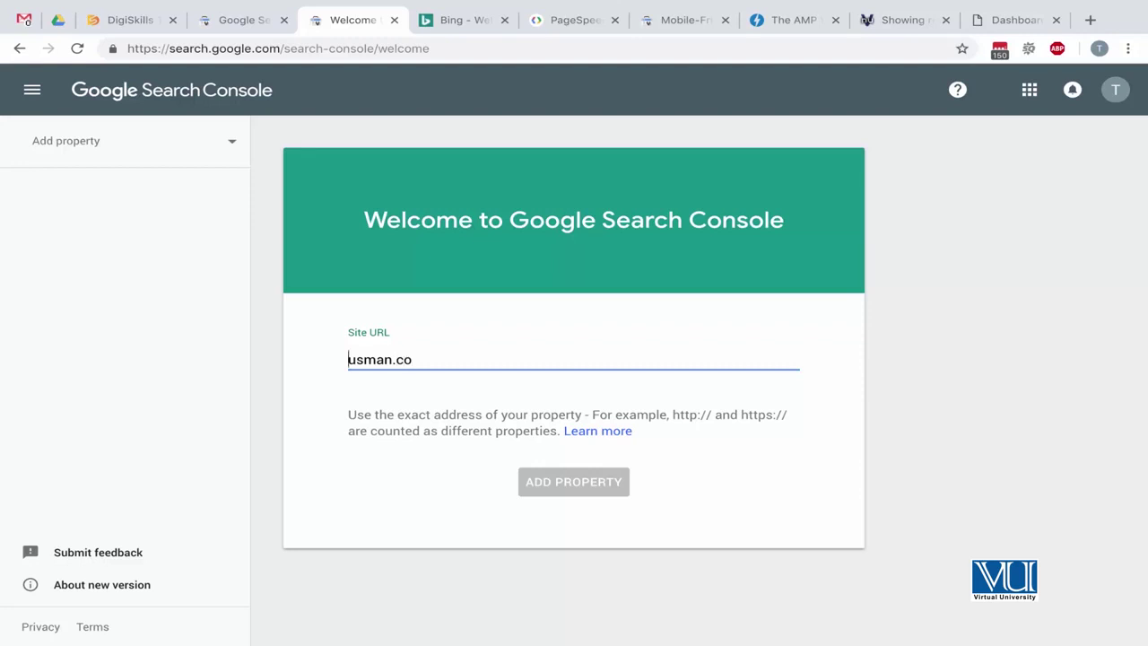
{"action": "type", "text": "https://www."}
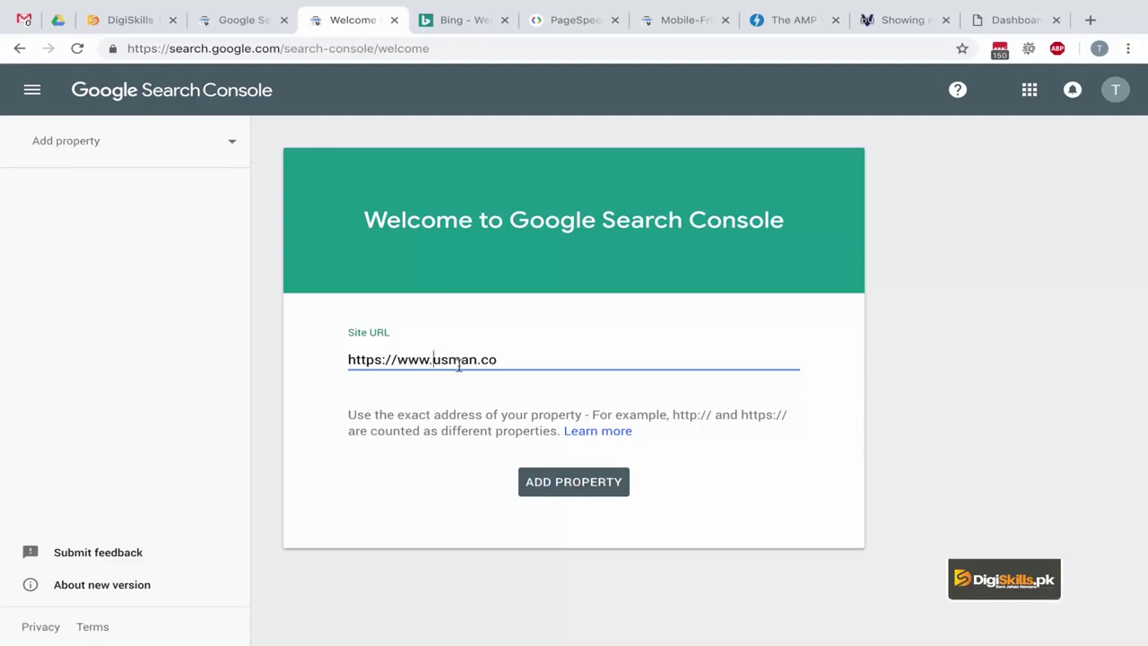
{"action": "triple_click", "coordinate": [526, 364]}
{"action": "left_click", "coordinate": [569, 488]}
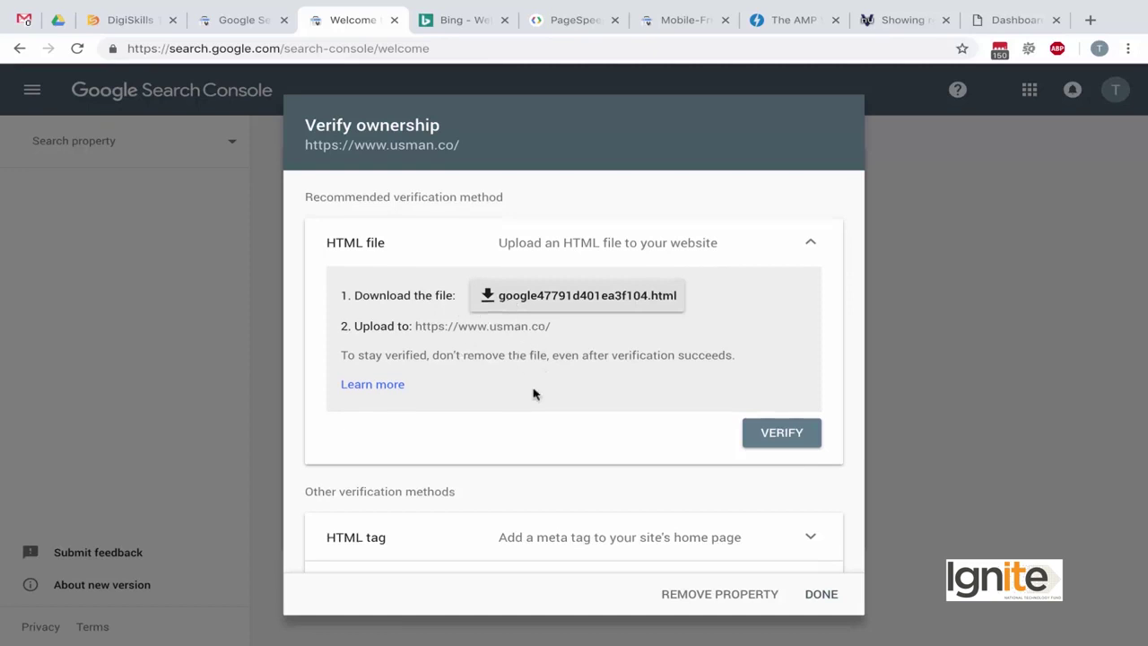
- Download the verification file google47791d401ea3f104.html and scroll down to Other verification methods
{"action": "scroll", "coordinate": [532, 392], "scroll_direction": "down", "scroll_amount": 2}
{"action": "scroll", "coordinate": [532, 392], "scroll_direction": "up", "scroll_amount": 1}
{"action": "scroll", "coordinate": [532, 392], "scroll_direction": "up", "scroll_amount": 1}
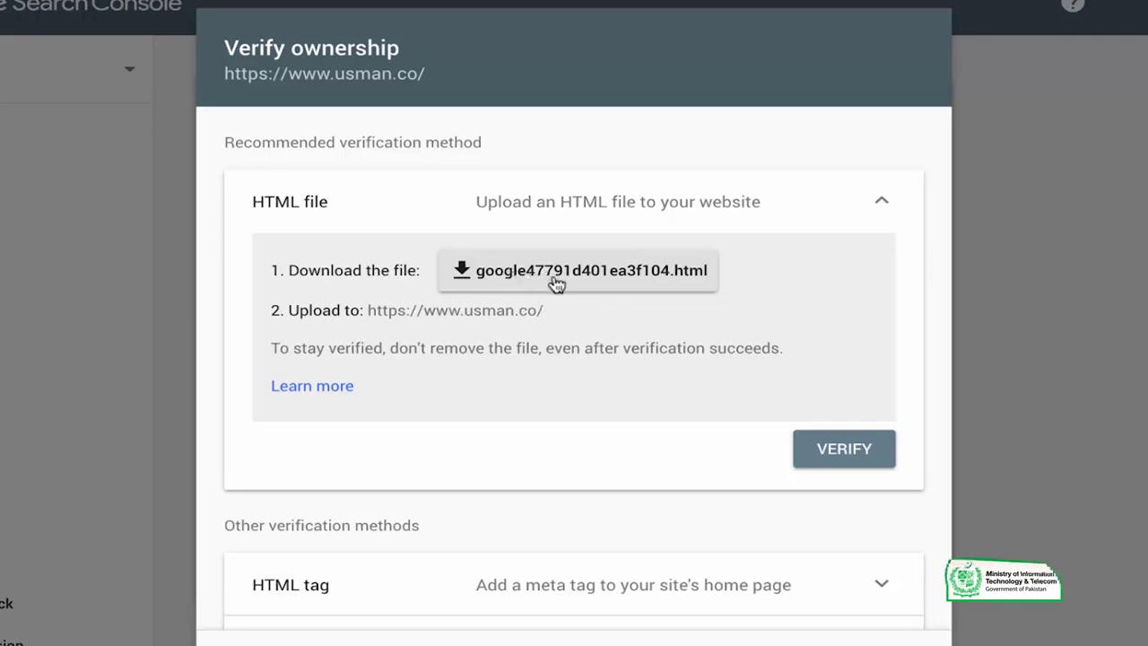
{"action": "left_click", "coordinate": [527, 284]}
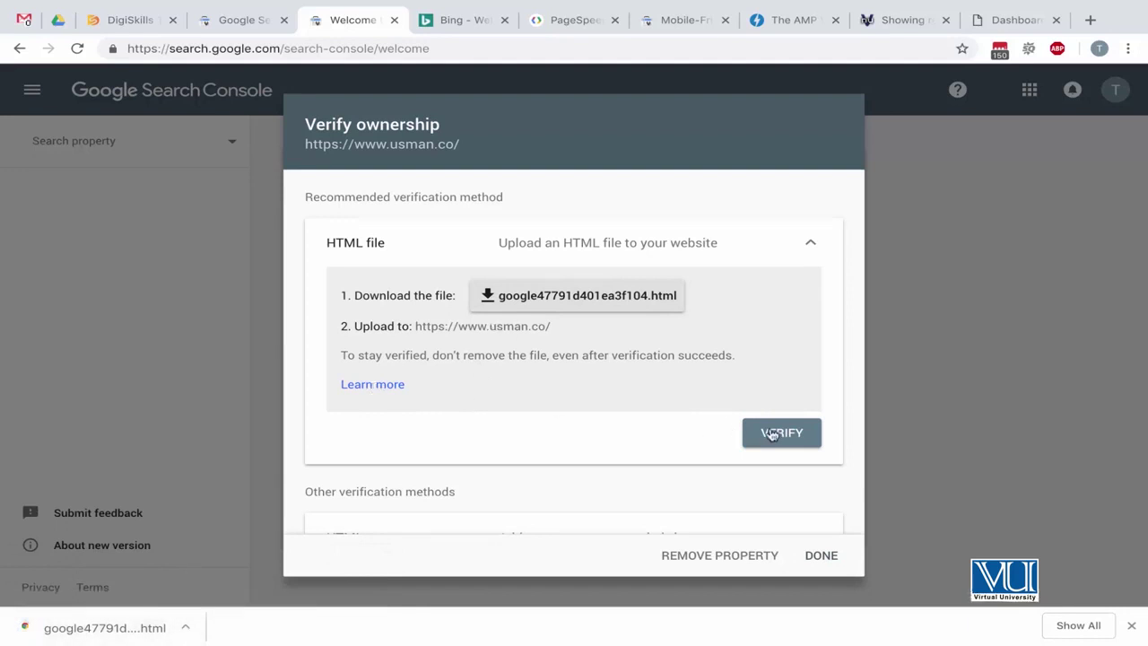
{"action": "scroll", "coordinate": [778, 434], "scroll_direction": "down", "scroll_amount": 3}
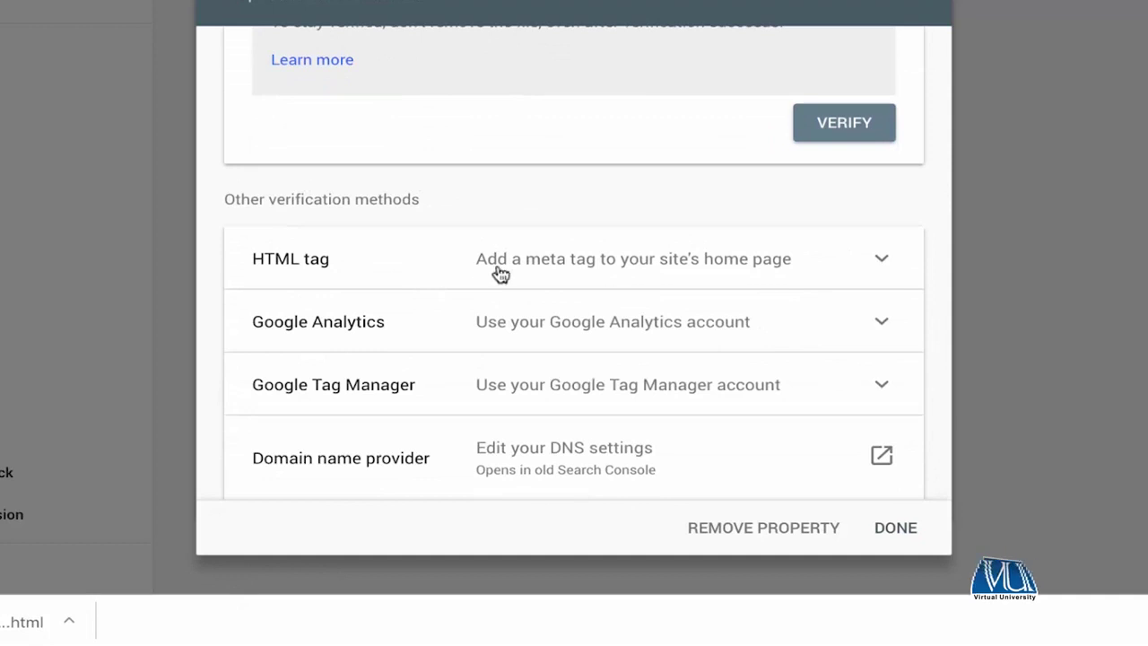
- Expand the HTML tag verification method and select its meta tag
{"action": "left_click", "coordinate": [623, 280]}
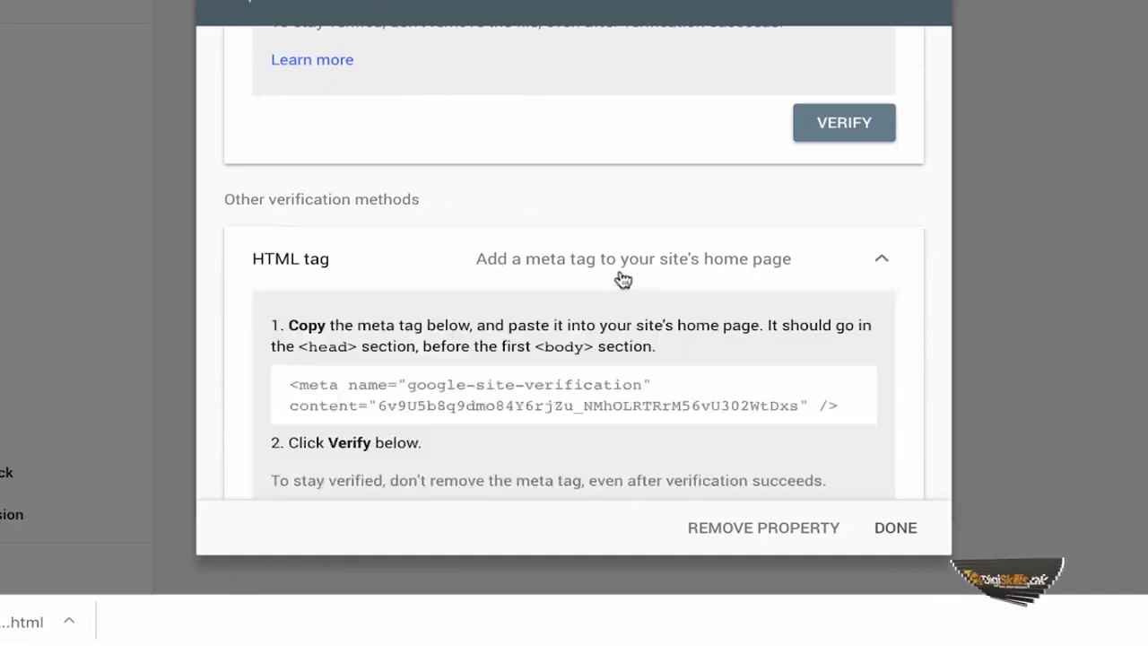
{"action": "scroll", "coordinate": [622, 278], "scroll_direction": "down", "scroll_amount": 1}
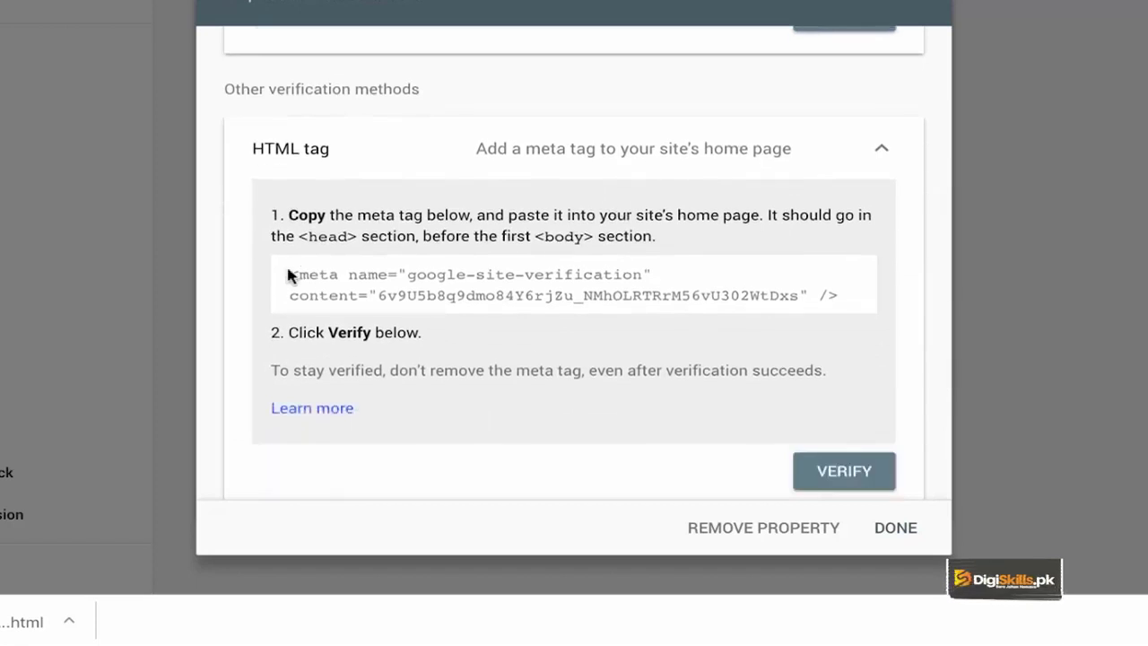
{"action": "left_click_drag", "start_coordinate": [287, 269], "coordinate": [803, 302]}
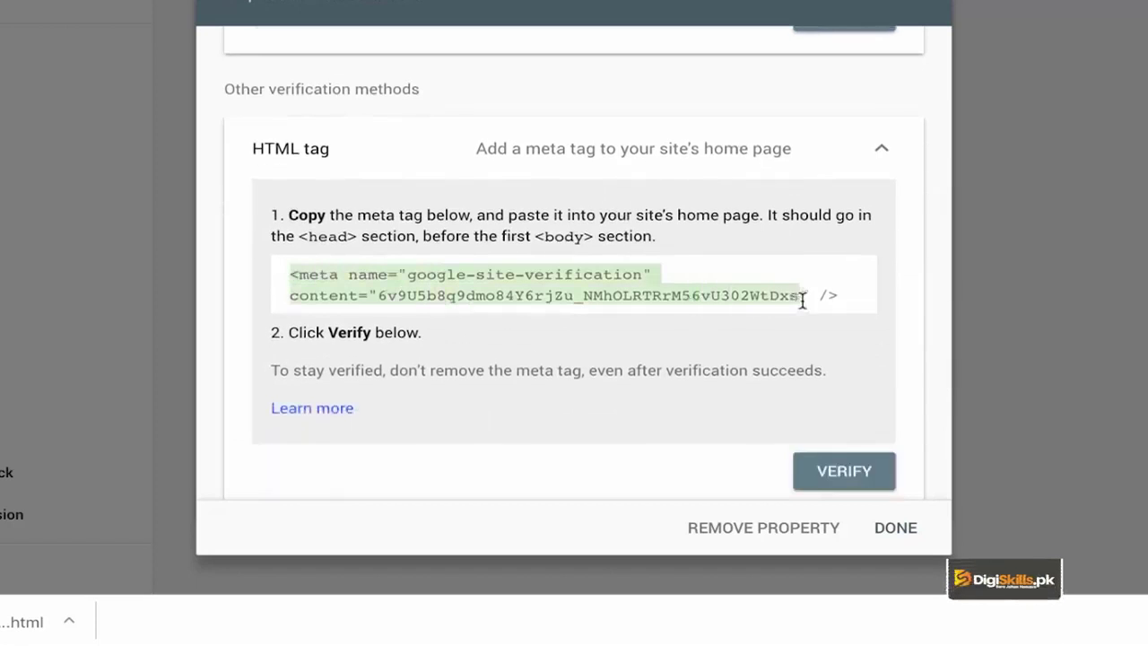
{"action": "scroll", "coordinate": [628, 289], "scroll_direction": "down", "scroll_amount": 1}
{"action": "scroll", "coordinate": [601, 289], "scroll_direction": "down", "scroll_amount": 2}
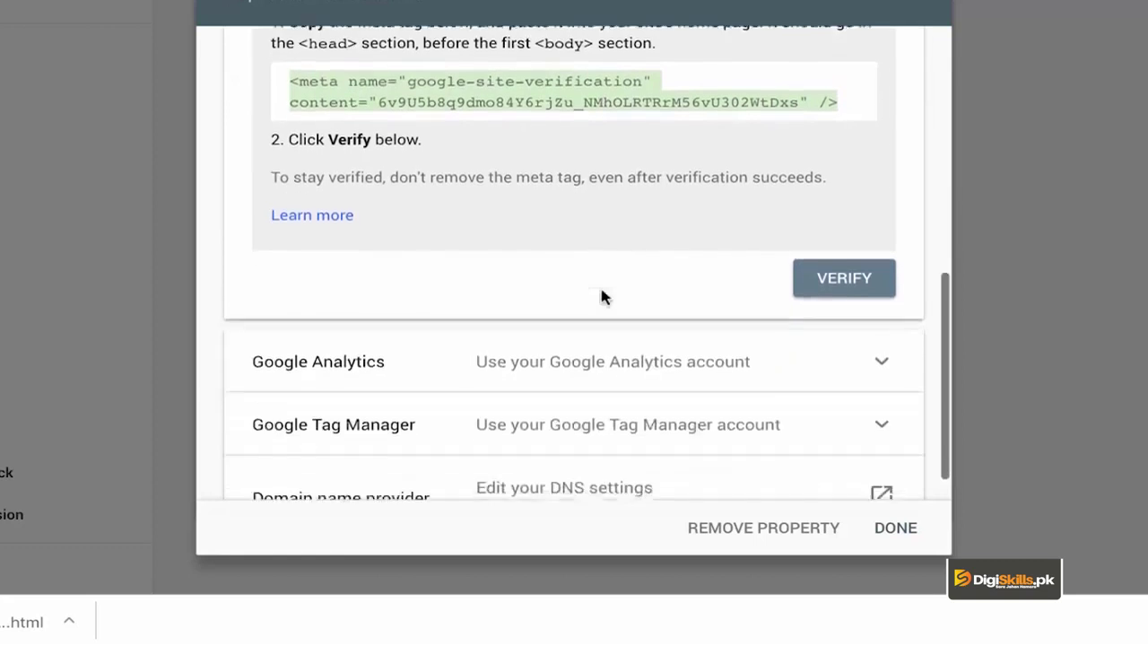
- Expand the Google Analytics method, highlight its edit-permission requirement, and return to the dialog top
{"action": "left_click", "coordinate": [556, 321]}
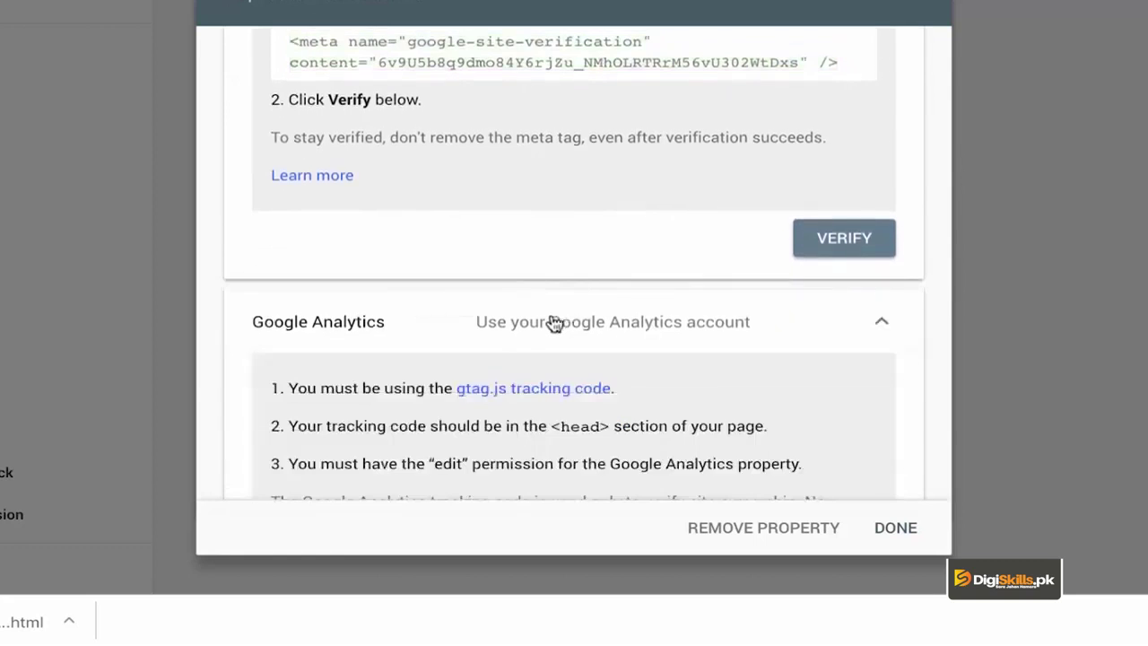
{"action": "scroll", "coordinate": [554, 323], "scroll_direction": "down", "scroll_amount": 2}
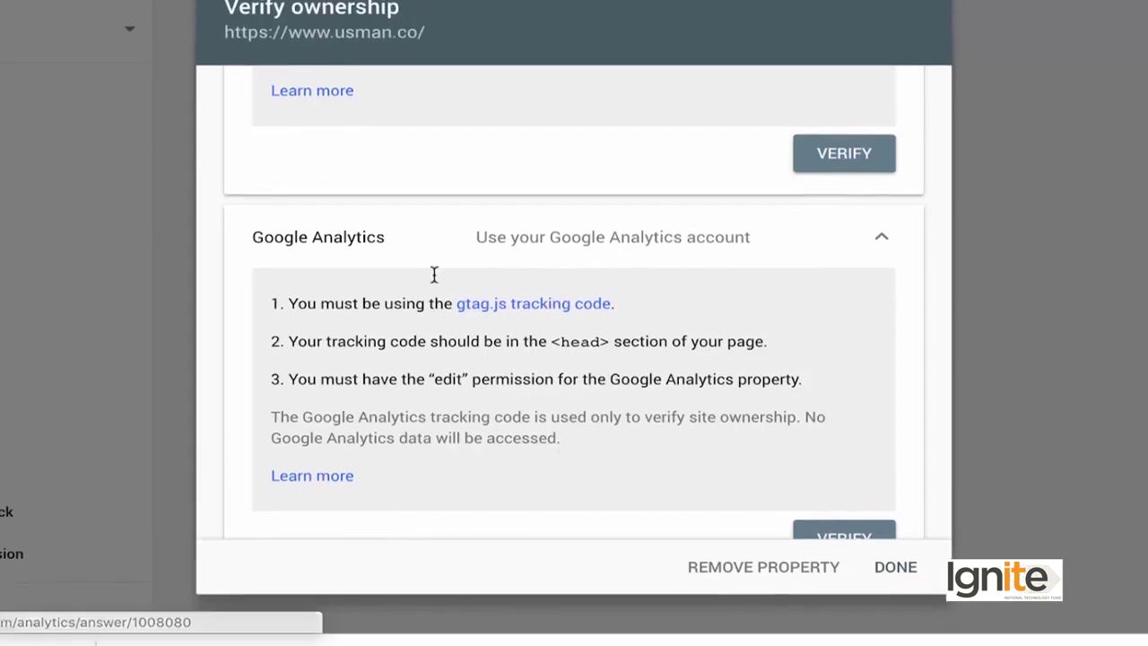
{"action": "scroll", "coordinate": [550, 427], "scroll_direction": "down", "scroll_amount": 1}
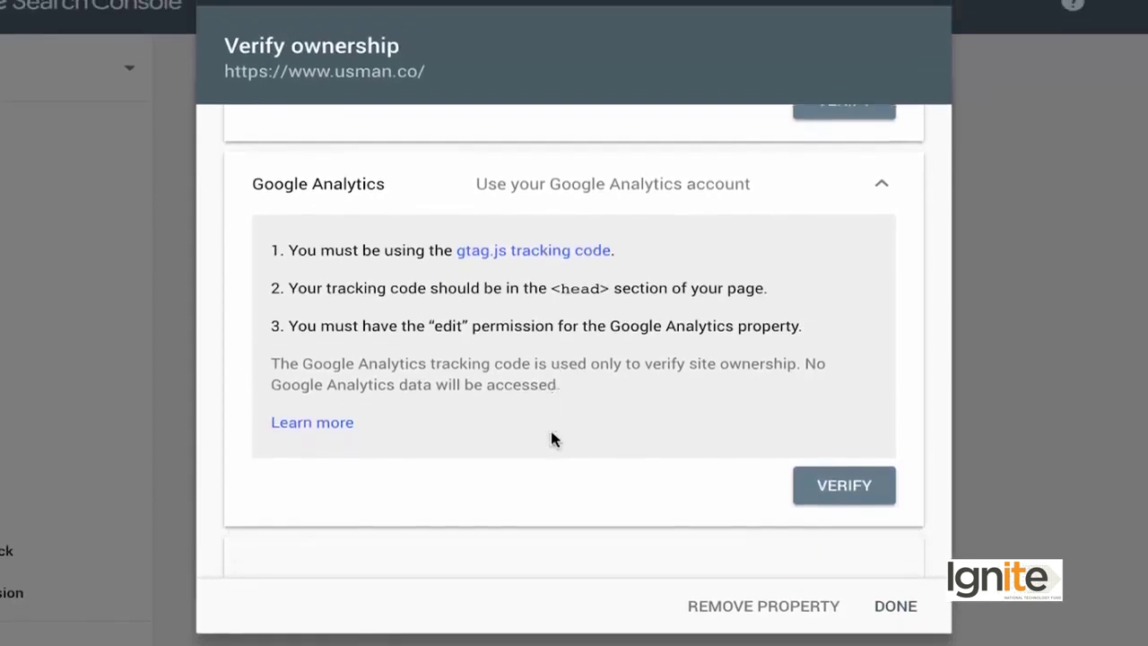
{"action": "left_click_drag", "start_coordinate": [432, 324], "coordinate": [517, 320]}
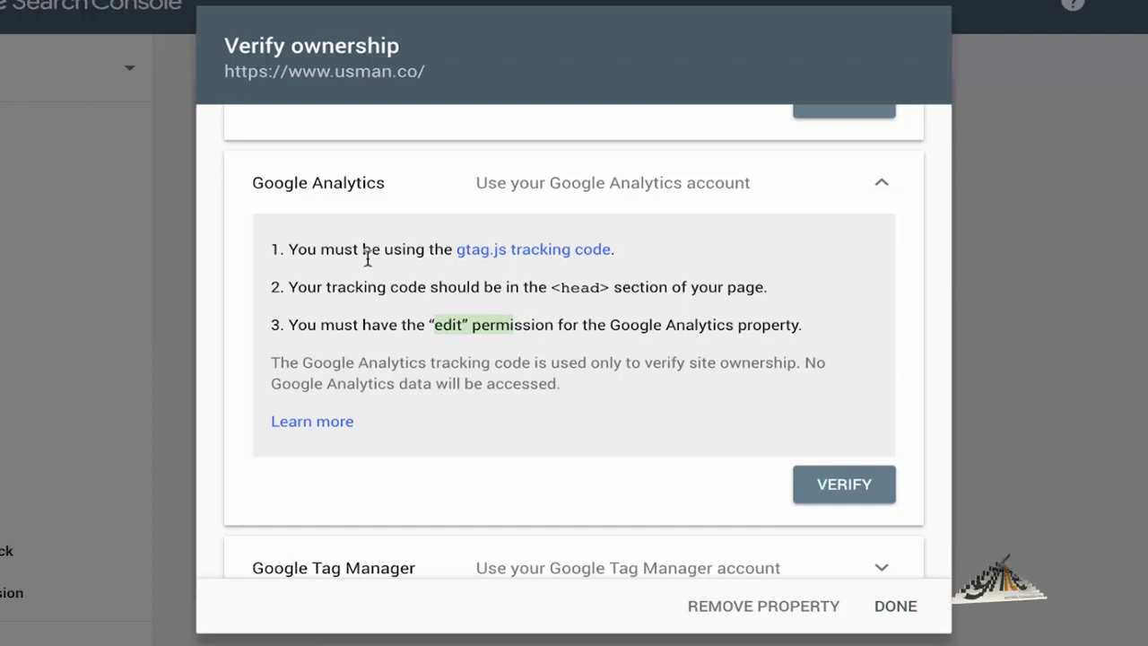
{"action": "scroll", "coordinate": [562, 431], "scroll_direction": "down", "scroll_amount": 1}
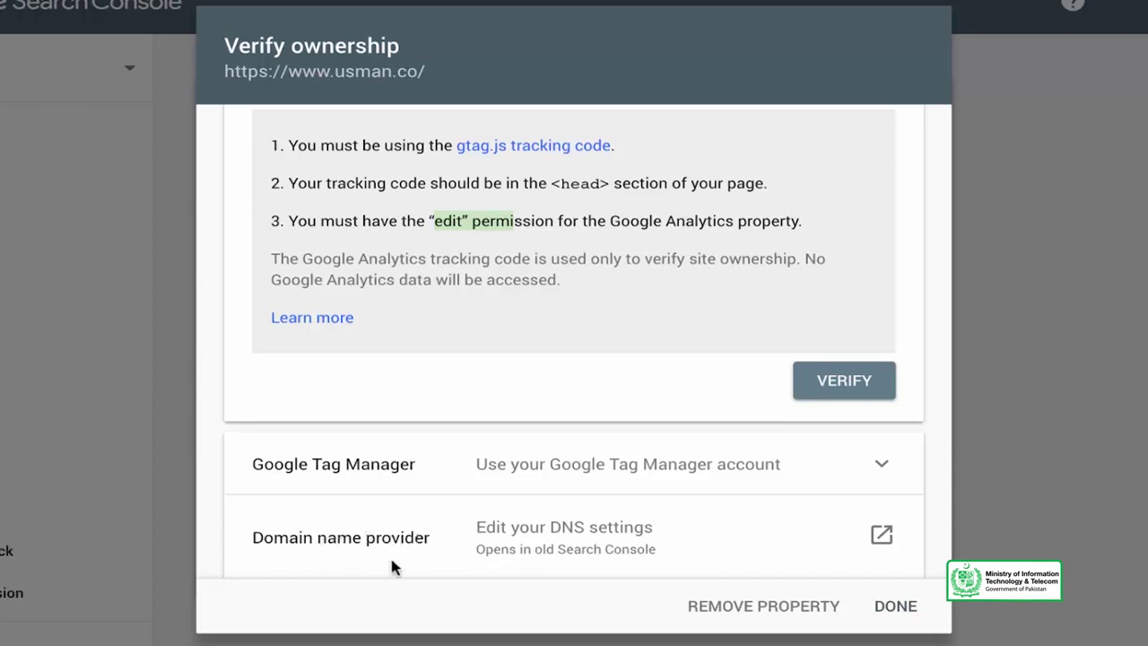
{"action": "scroll", "coordinate": [366, 448], "scroll_direction": "up", "scroll_amount": 2}
{"action": "scroll", "coordinate": [366, 449], "scroll_direction": "up", "scroll_amount": 2}
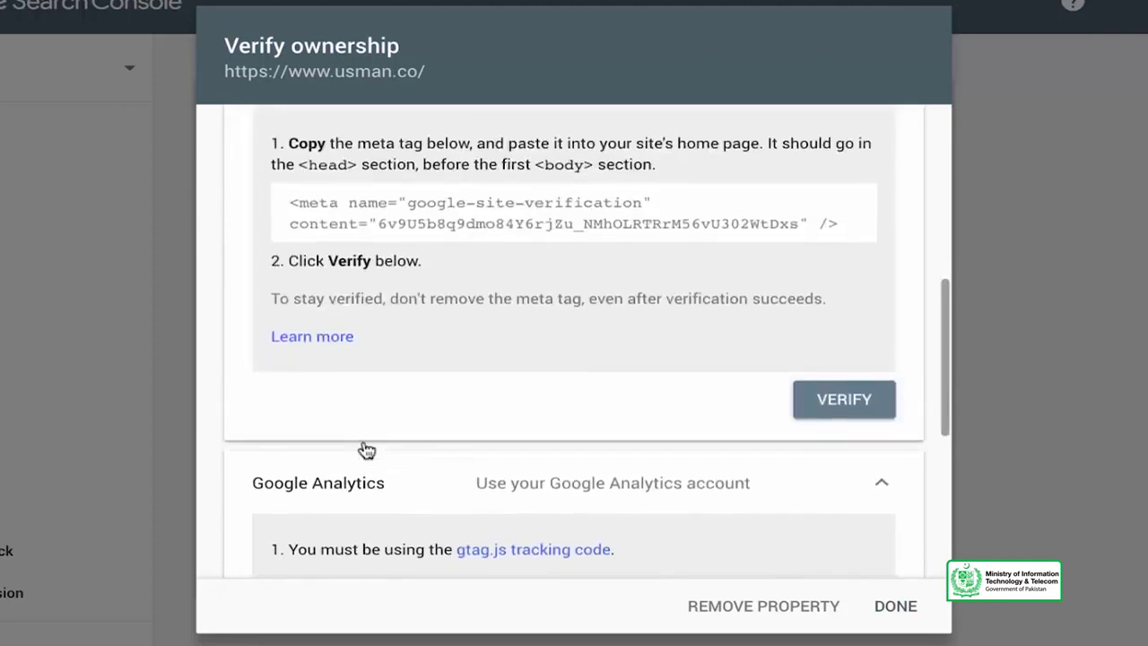
{"action": "scroll", "coordinate": [366, 449], "scroll_direction": "up", "scroll_amount": 4}
{"action": "scroll", "coordinate": [365, 449], "scroll_direction": "up", "scroll_amount": 2}
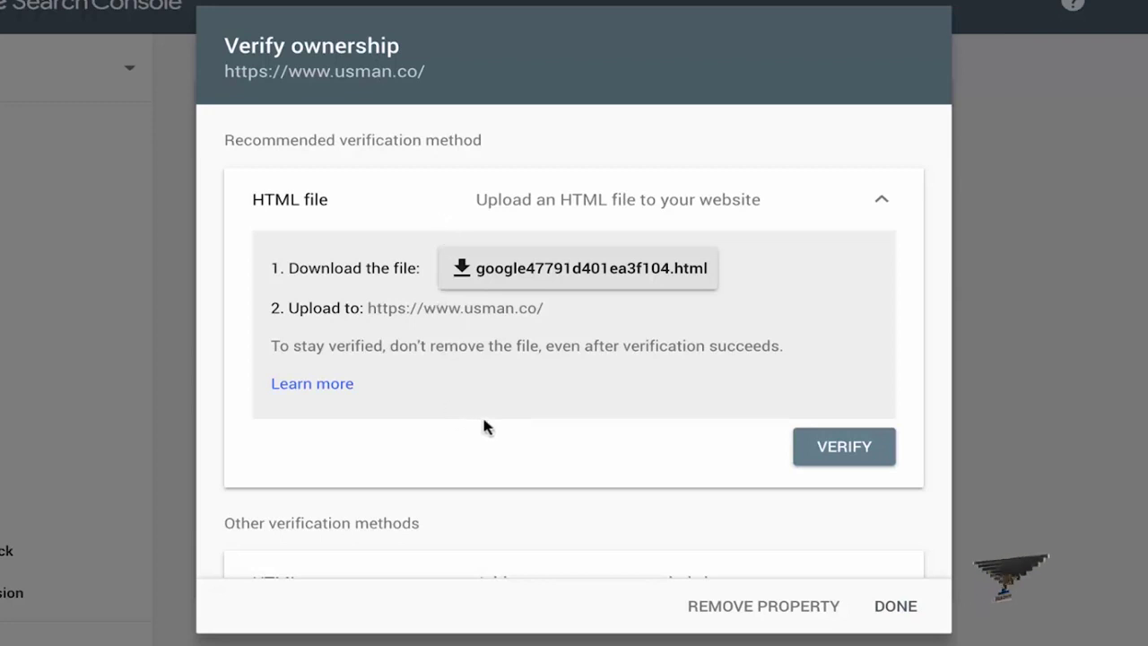
- Select the HTML tag verification code, then extend the selection to the whole meta tag
{"action": "scroll", "coordinate": [430, 472], "scroll_direction": "down", "scroll_amount": 4}
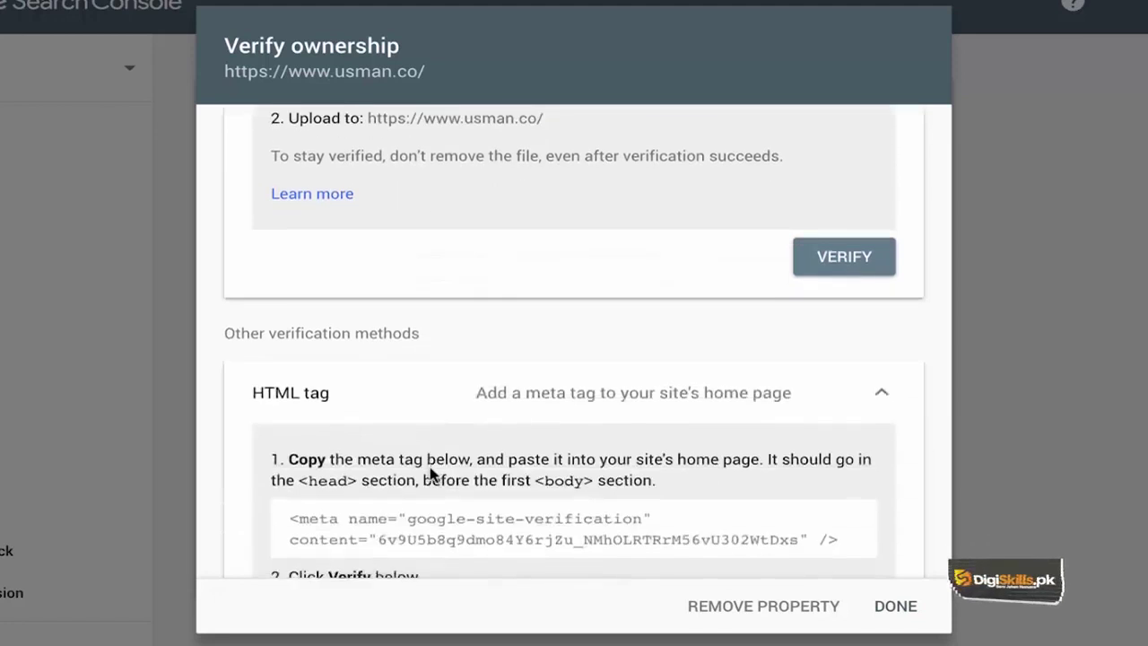
{"action": "scroll", "coordinate": [429, 466], "scroll_direction": "down", "scroll_amount": 1}
{"action": "scroll", "coordinate": [430, 467], "scroll_direction": "down", "scroll_amount": 1}
{"action": "scroll", "coordinate": [430, 466], "scroll_direction": "down", "scroll_amount": 1}
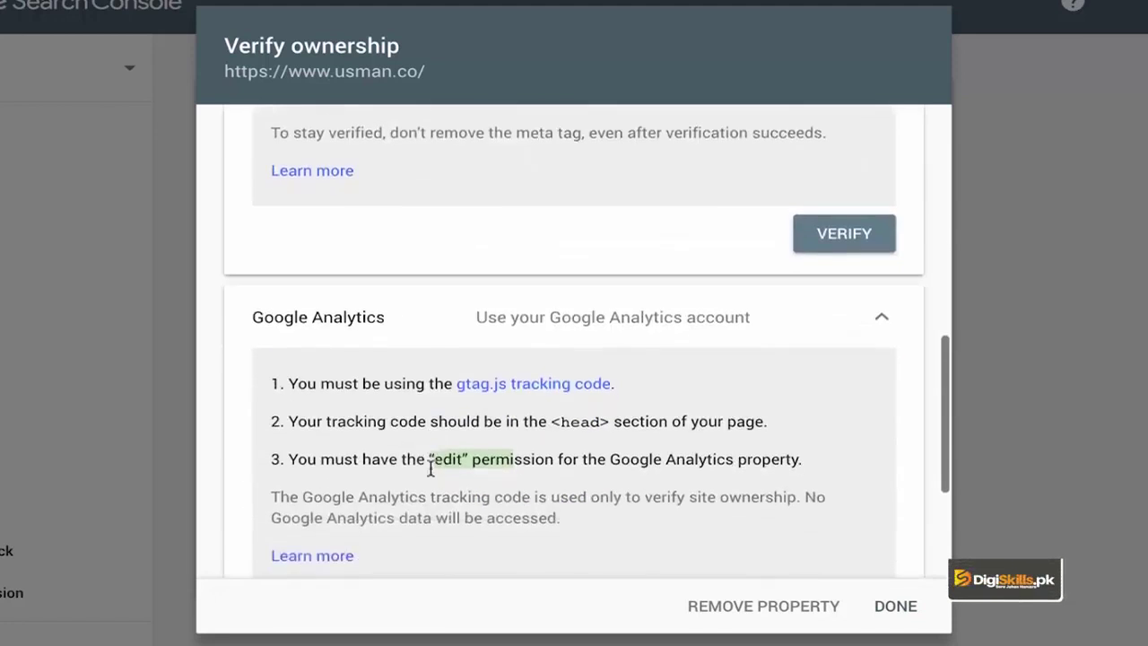
{"action": "scroll", "coordinate": [431, 467], "scroll_direction": "up", "scroll_amount": 3}
{"action": "scroll", "coordinate": [430, 467], "scroll_direction": "up", "scroll_amount": 1}
{"action": "scroll", "coordinate": [429, 462], "scroll_direction": "up", "scroll_amount": 3}
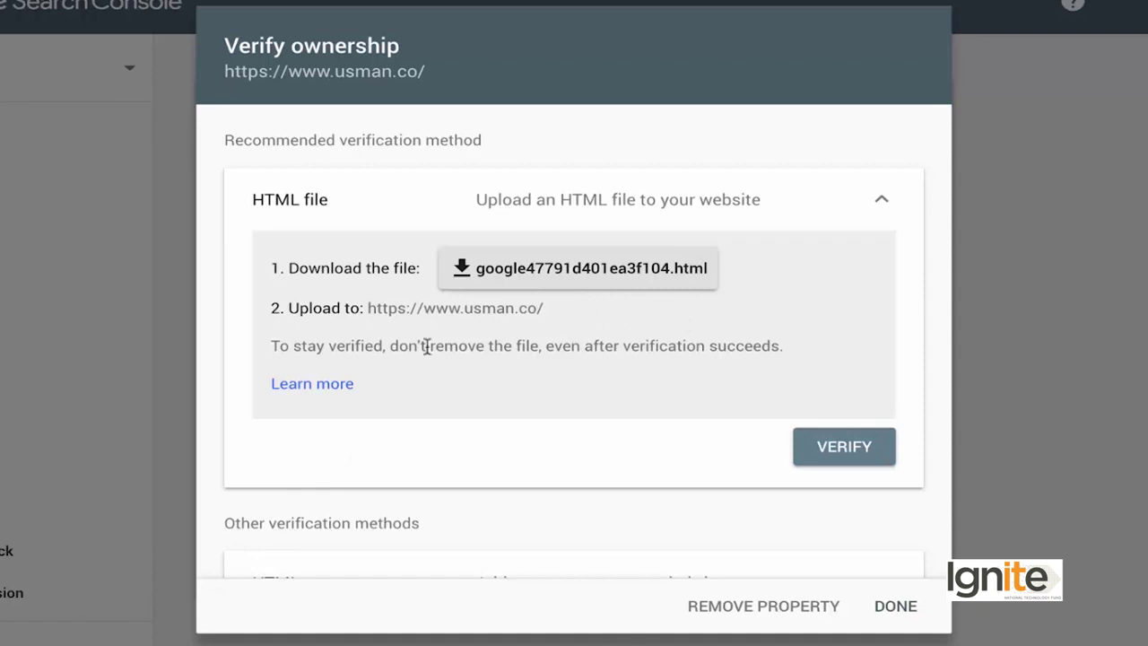
{"action": "scroll", "coordinate": [428, 350], "scroll_direction": "down", "scroll_amount": 5}
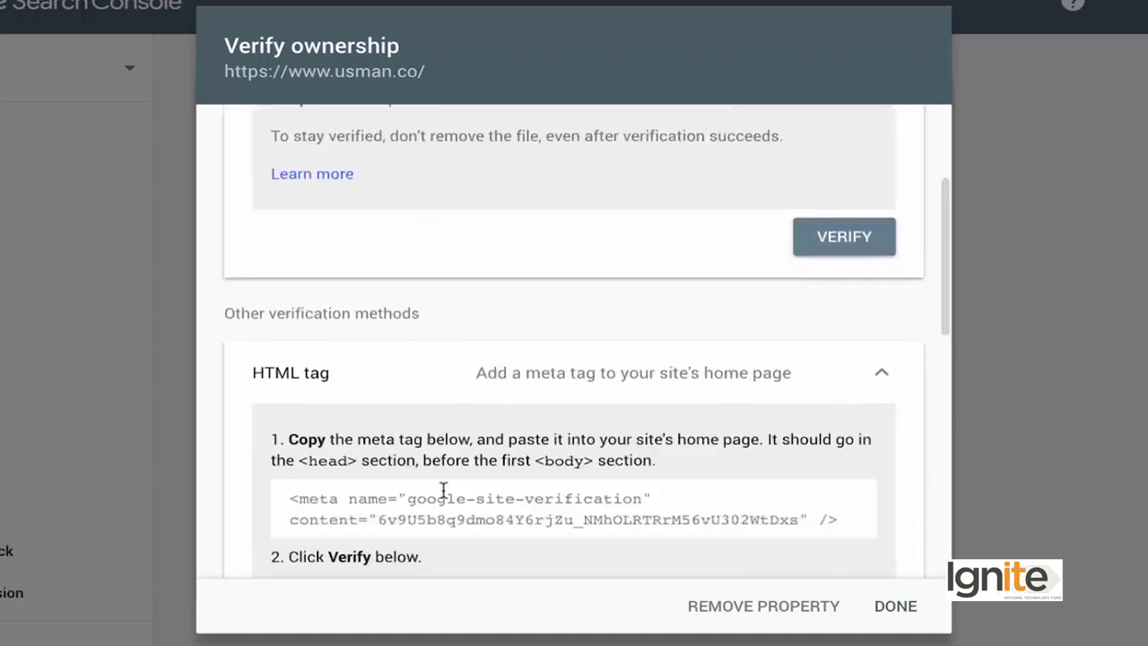
{"action": "scroll", "coordinate": [443, 491], "scroll_direction": "down", "scroll_amount": 3}
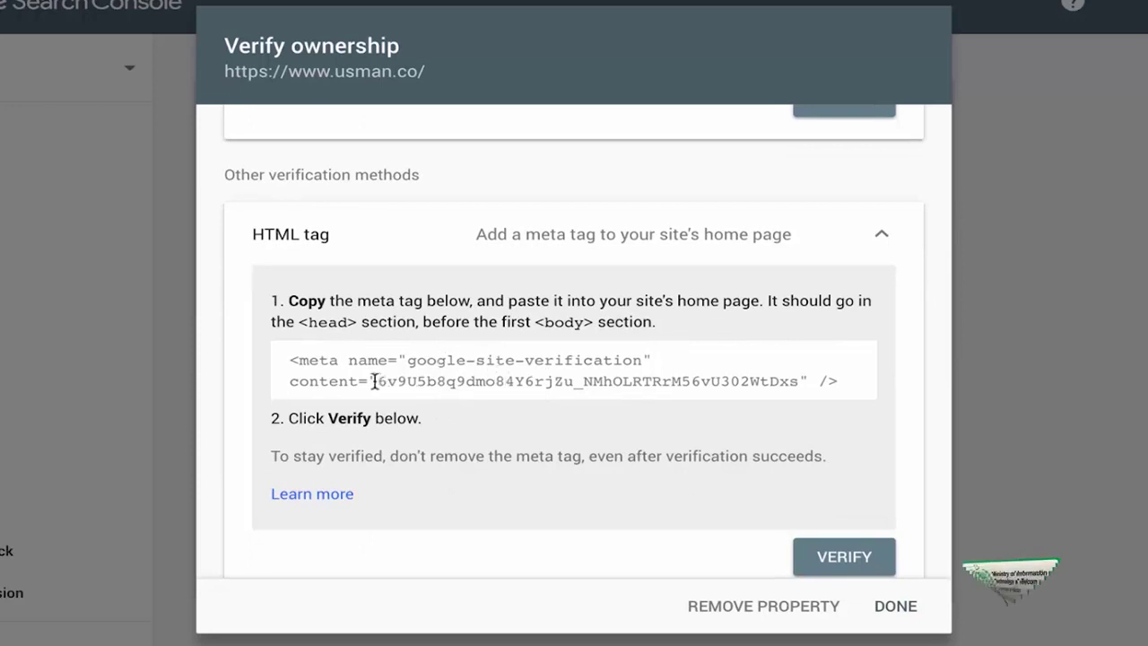
{"action": "left_click_drag", "start_coordinate": [373, 381], "coordinate": [797, 381]}
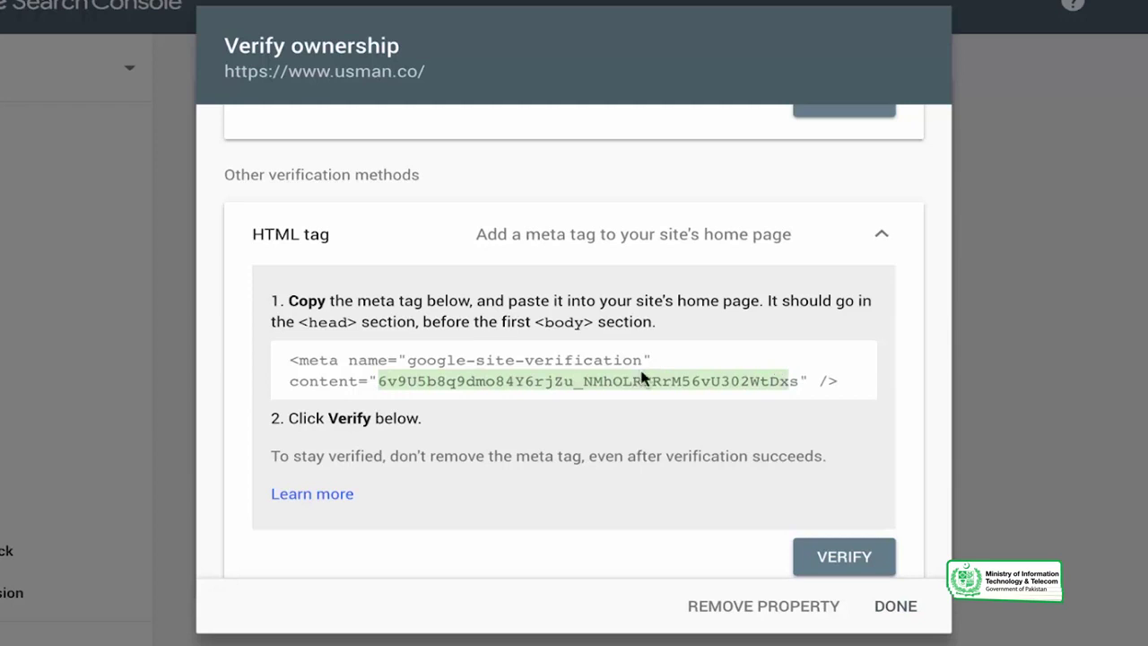
{"action": "left_click_drag", "start_coordinate": [290, 361], "coordinate": [800, 407]}
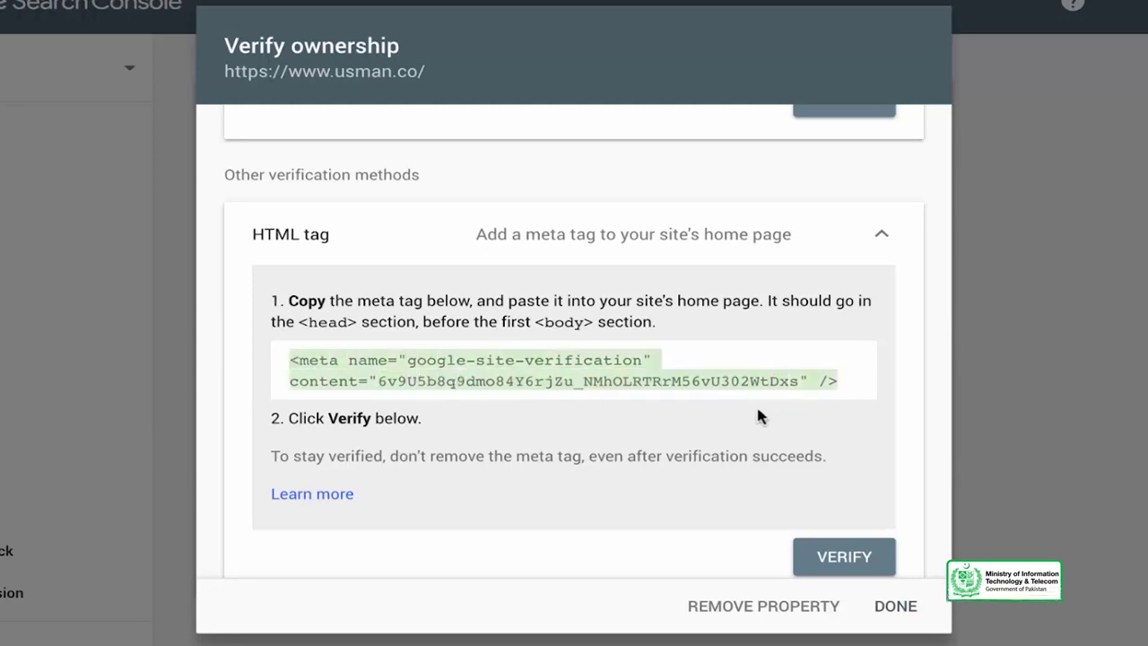
{"action": "scroll", "coordinate": [570, 371], "scroll_direction": "up", "scroll_amount": 2}
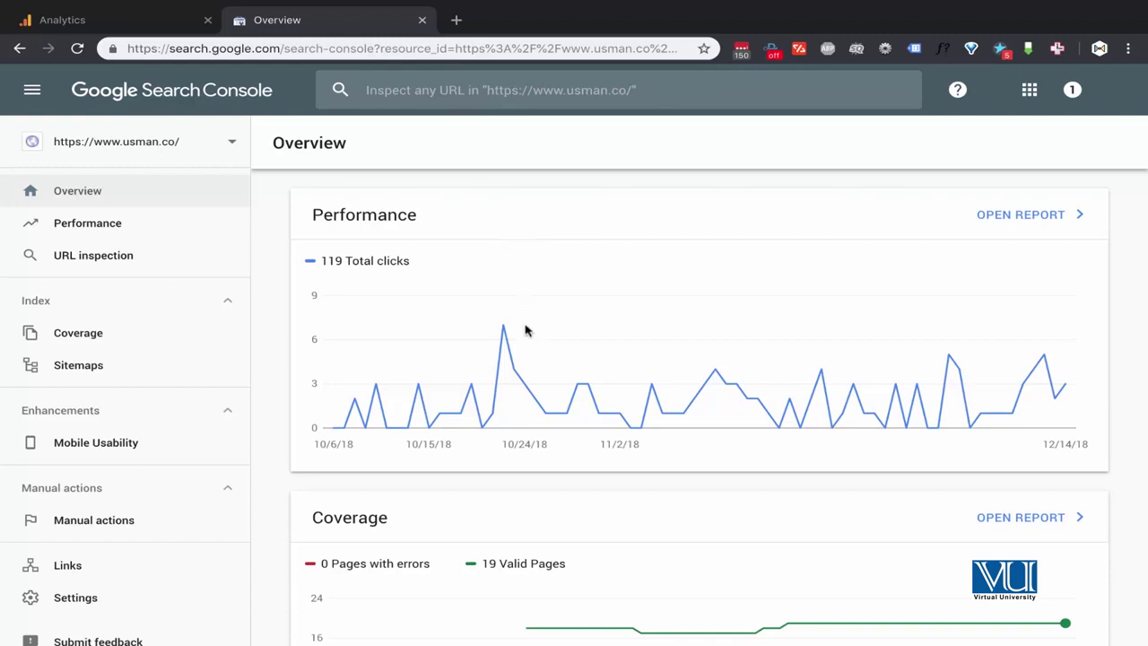
{"action": "scroll", "coordinate": [504, 371], "scroll_direction": "down", "scroll_amount": 2}
{"action": "scroll", "coordinate": [504, 371], "scroll_direction": "down", "scroll_amount": 2}
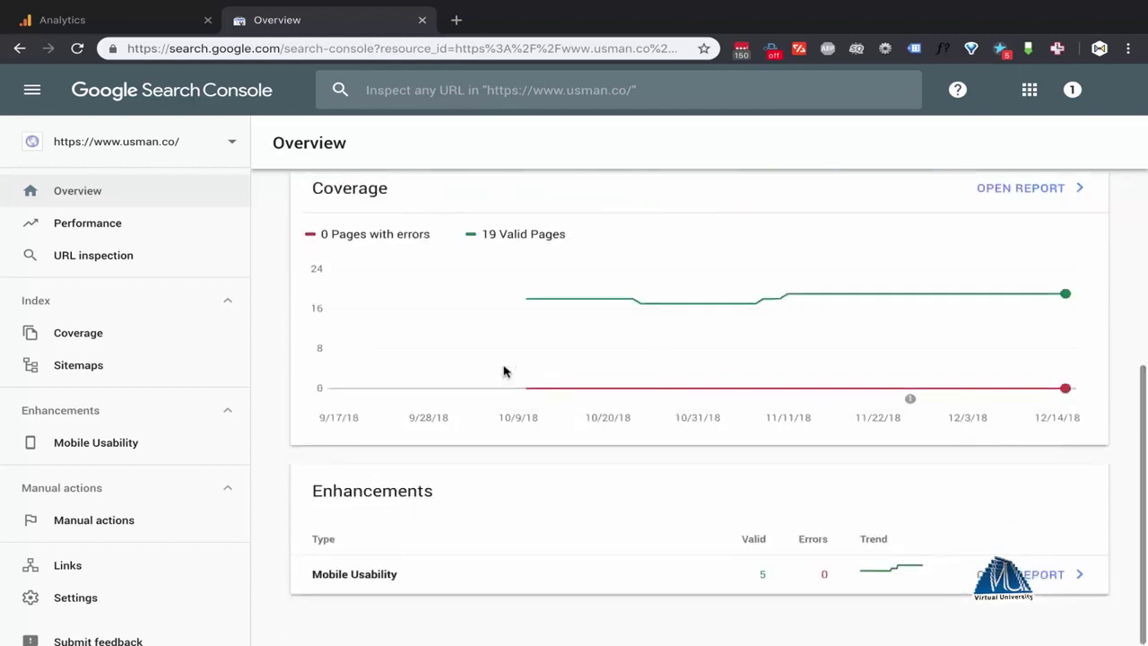
{"action": "scroll", "coordinate": [504, 372], "scroll_direction": "up", "scroll_amount": 3}
{"action": "scroll", "coordinate": [504, 371], "scroll_direction": "up", "scroll_amount": 1}
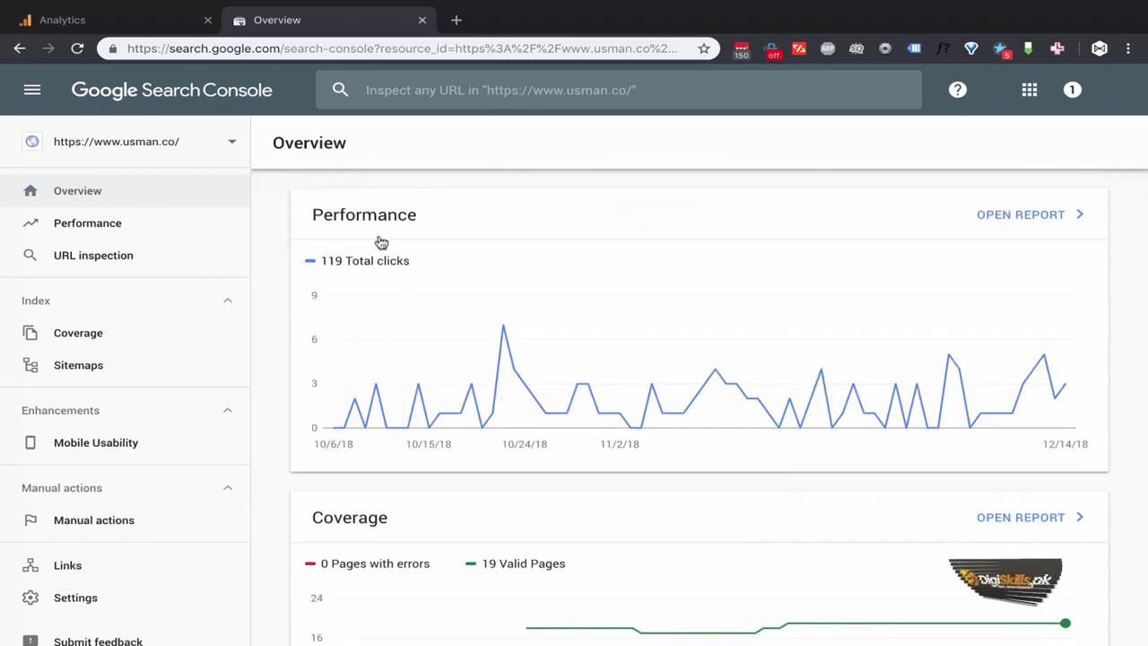
{"action": "scroll", "coordinate": [164, 380], "scroll_direction": "down", "scroll_amount": 3}
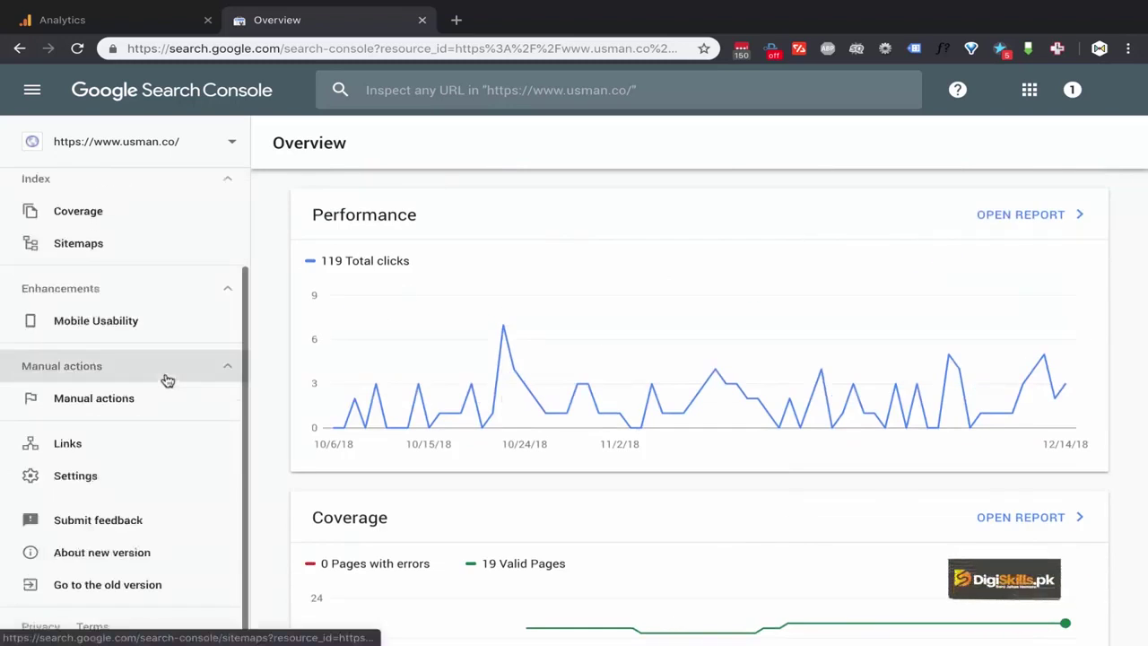
{"action": "scroll", "coordinate": [166, 380], "scroll_direction": "up", "scroll_amount": 3}
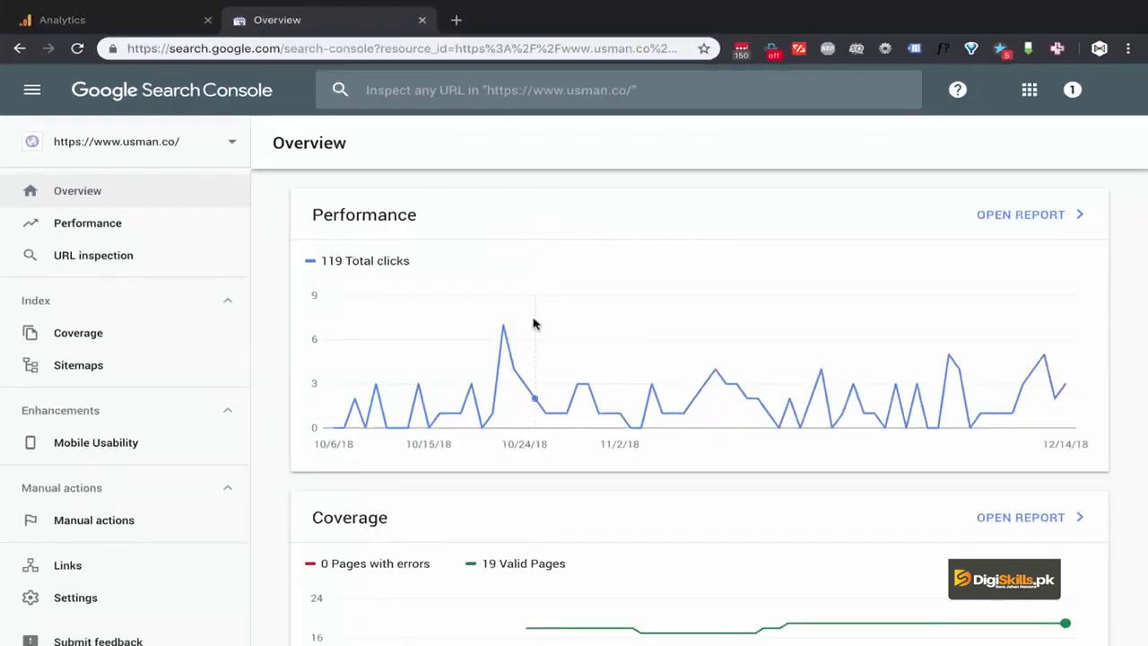
{"action": "scroll", "coordinate": [533, 324], "scroll_direction": "down", "scroll_amount": 1}
{"action": "scroll", "coordinate": [350, 242], "scroll_direction": "up", "scroll_amount": 1}
{"action": "scroll", "coordinate": [467, 321], "scroll_direction": "down", "scroll_amount": 1}
{"action": "scroll", "coordinate": [431, 305], "scroll_direction": "down", "scroll_amount": 3}
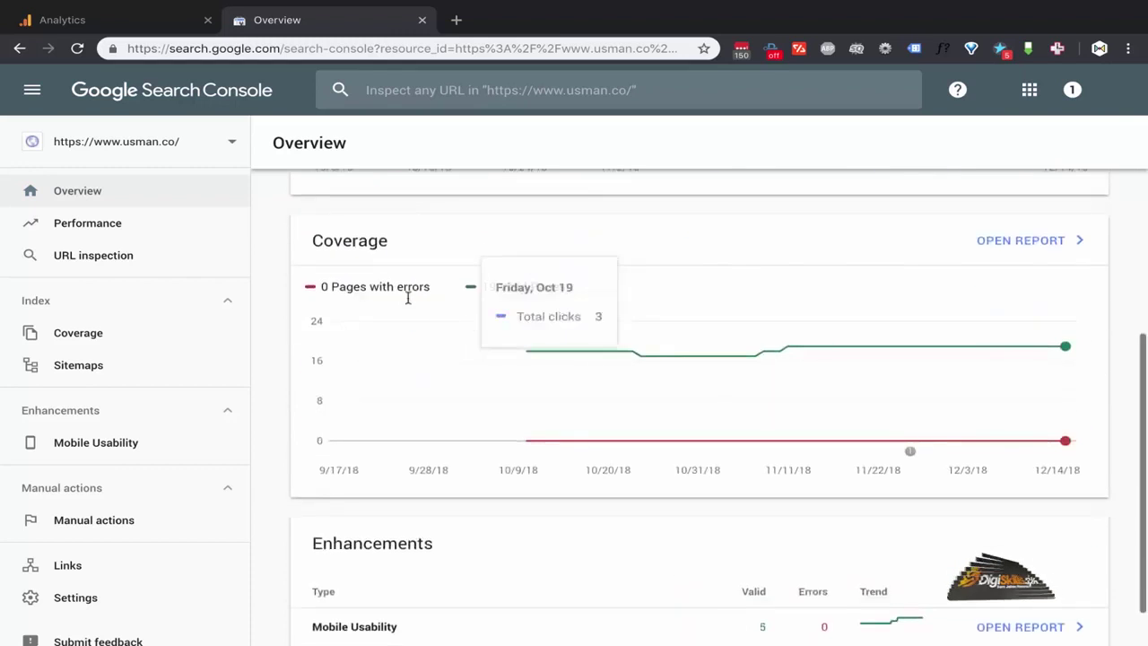
{"action": "scroll", "coordinate": [538, 448], "scroll_direction": "down", "scroll_amount": 1}
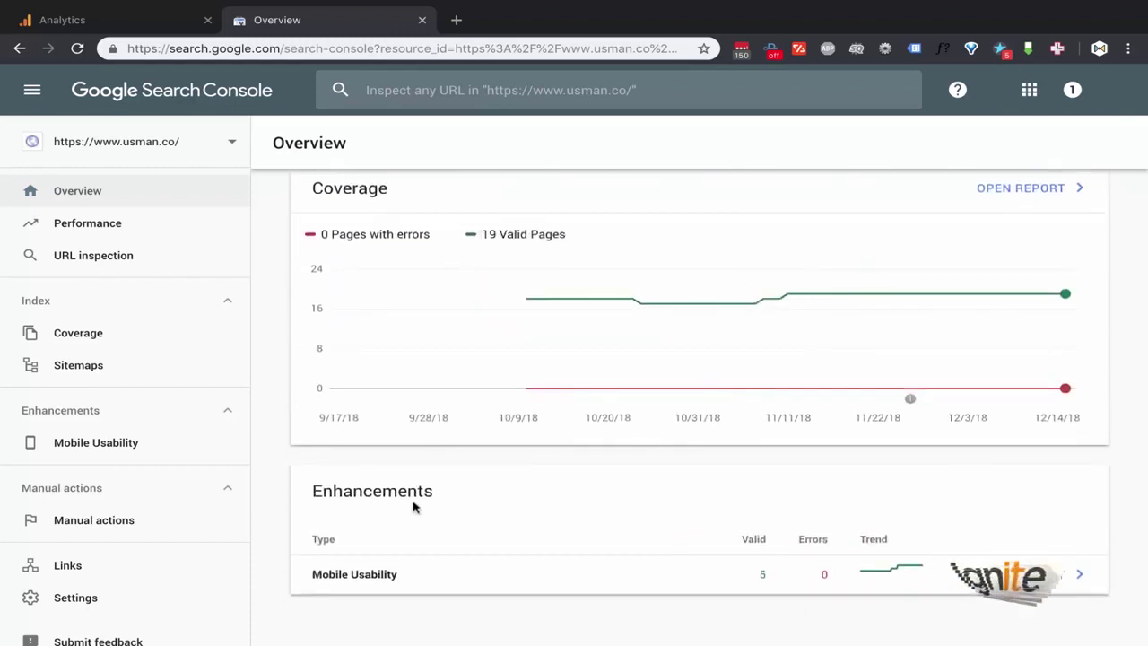
{"action": "scroll", "coordinate": [412, 502], "scroll_direction": "up", "scroll_amount": 5}
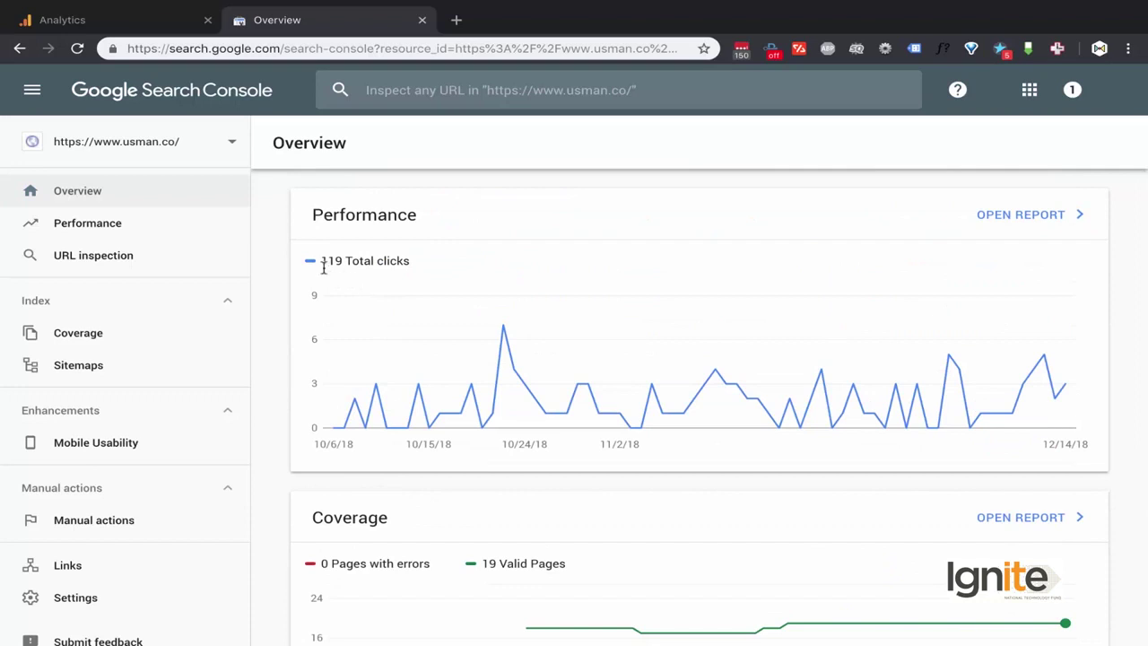
{"action": "mouse_move", "coordinate": [652, 318]}
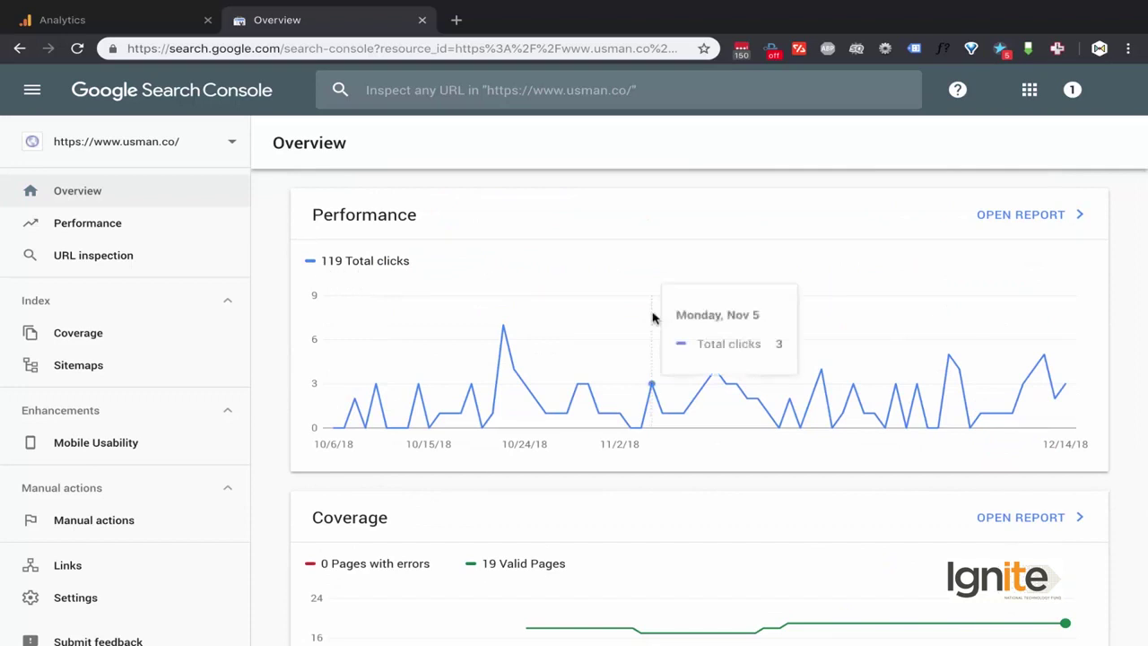
{"action": "scroll", "coordinate": [654, 319], "scroll_direction": "down", "scroll_amount": 1}
{"action": "scroll", "coordinate": [654, 318], "scroll_direction": "up", "scroll_amount": 1}
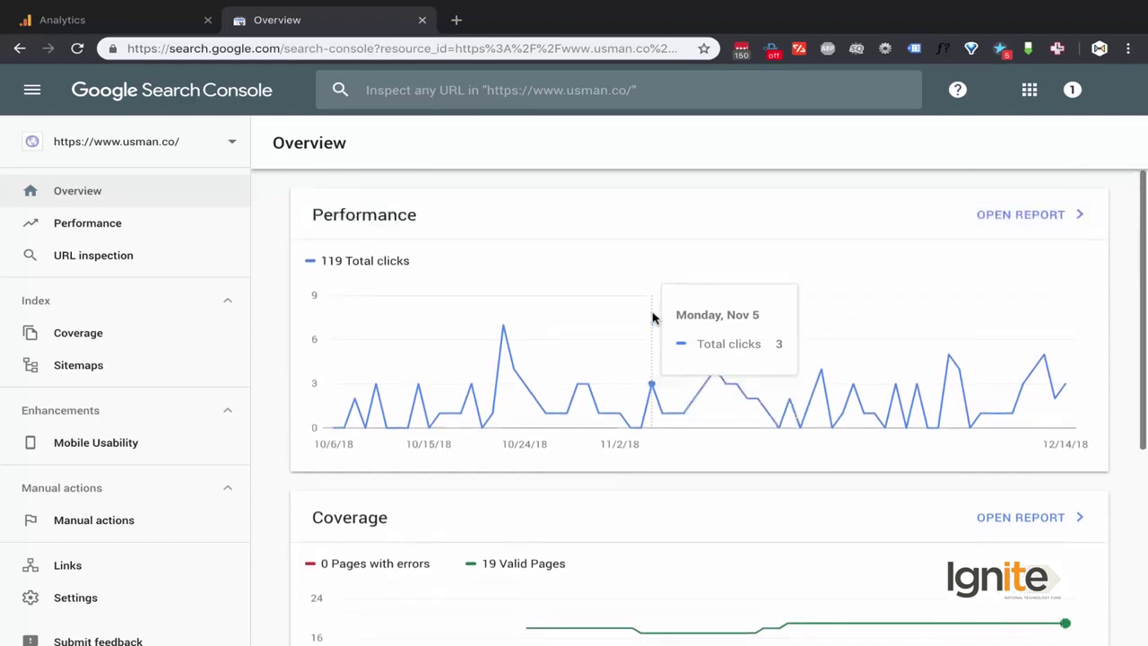
- Open the 3-month Performance report and chart Average CTR (5.6%) and Average position
{"action": "left_click", "coordinate": [1022, 219]}
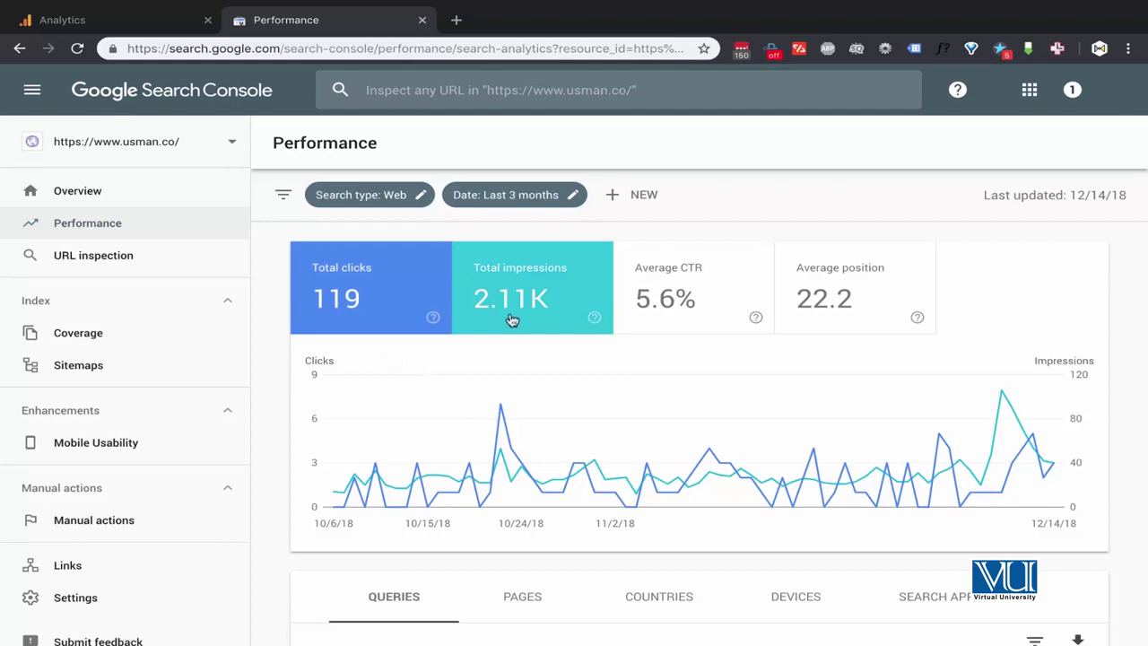
{"action": "left_click", "coordinate": [671, 318]}
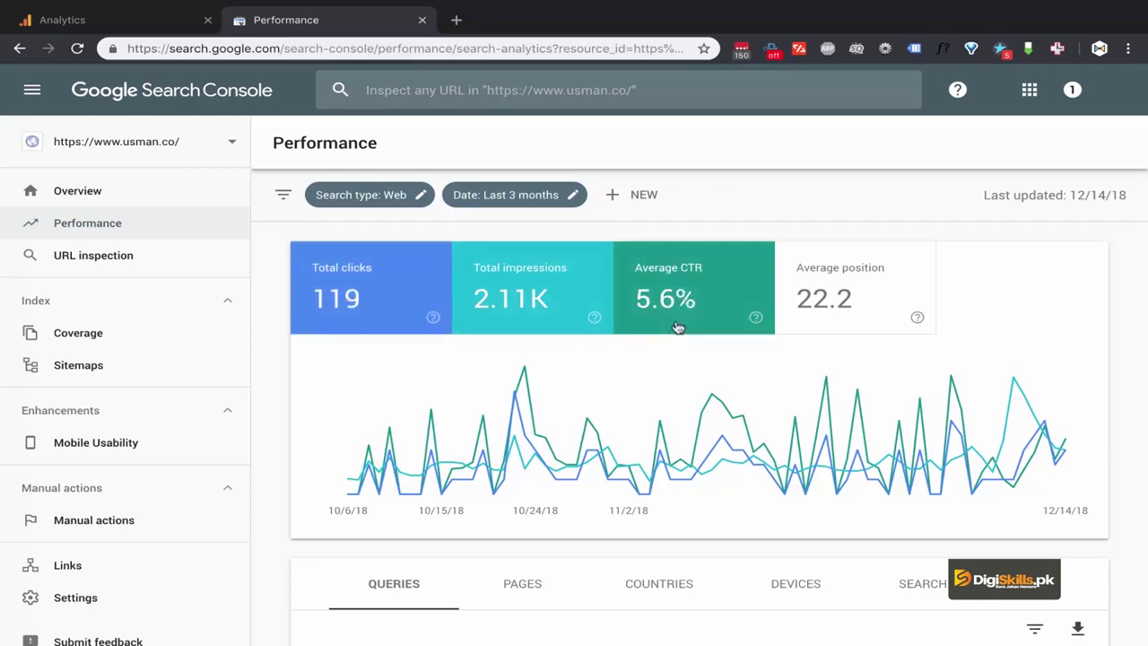
{"action": "left_click", "coordinate": [820, 309]}
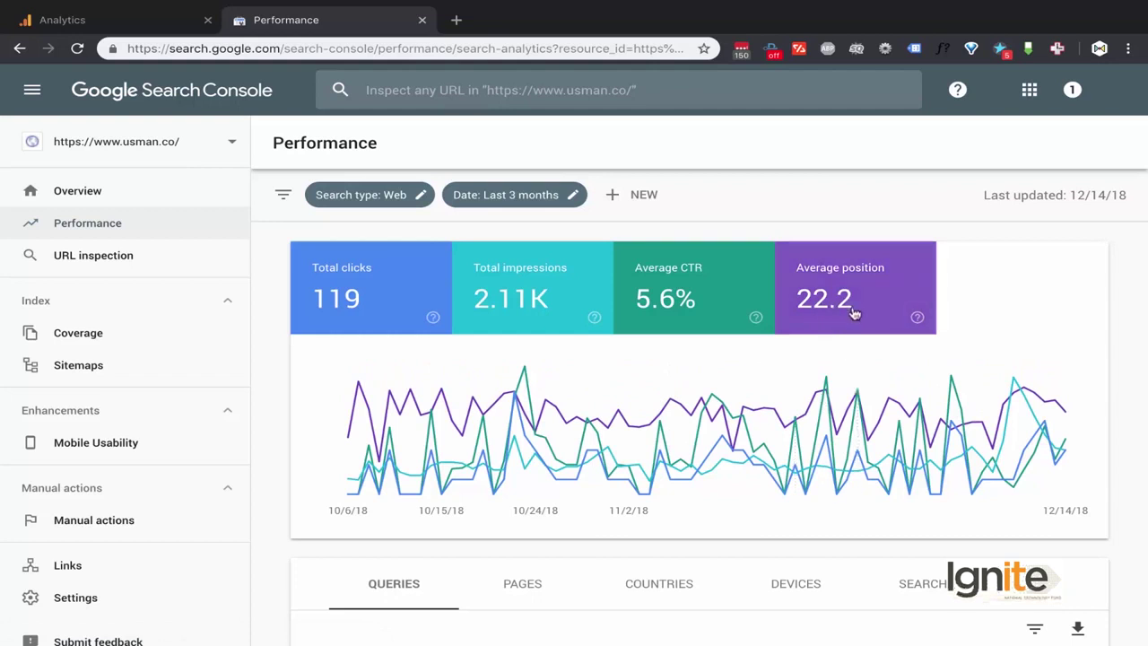
{"action": "scroll", "coordinate": [716, 400], "scroll_direction": "down", "scroll_amount": 3}
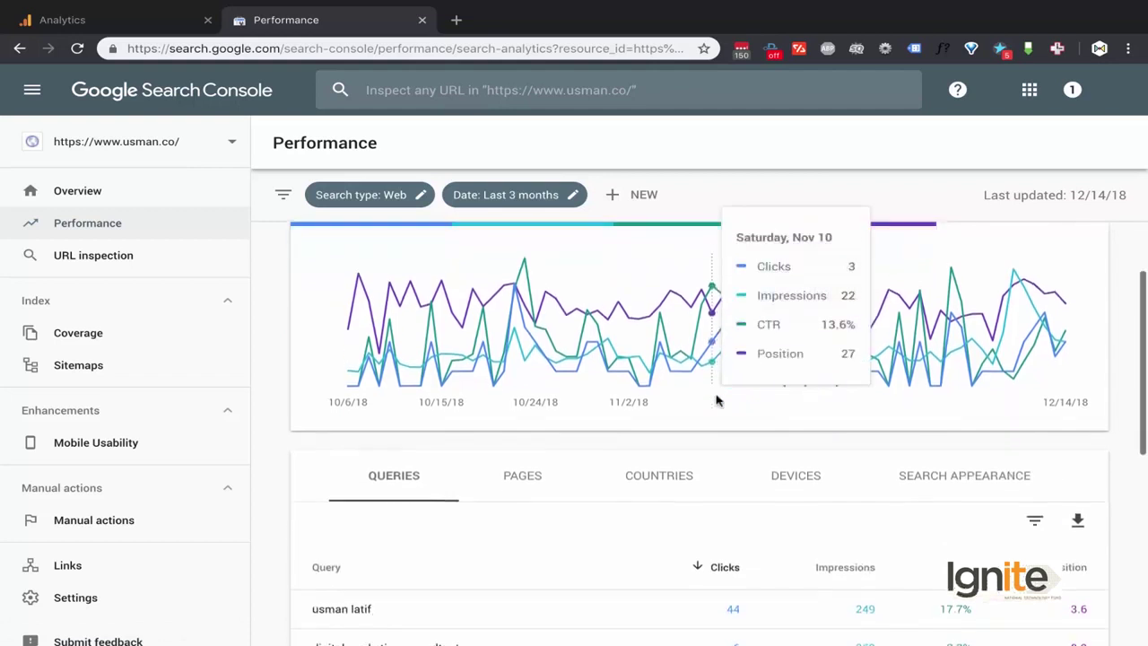
{"action": "scroll", "coordinate": [717, 400], "scroll_direction": "down", "scroll_amount": 1}
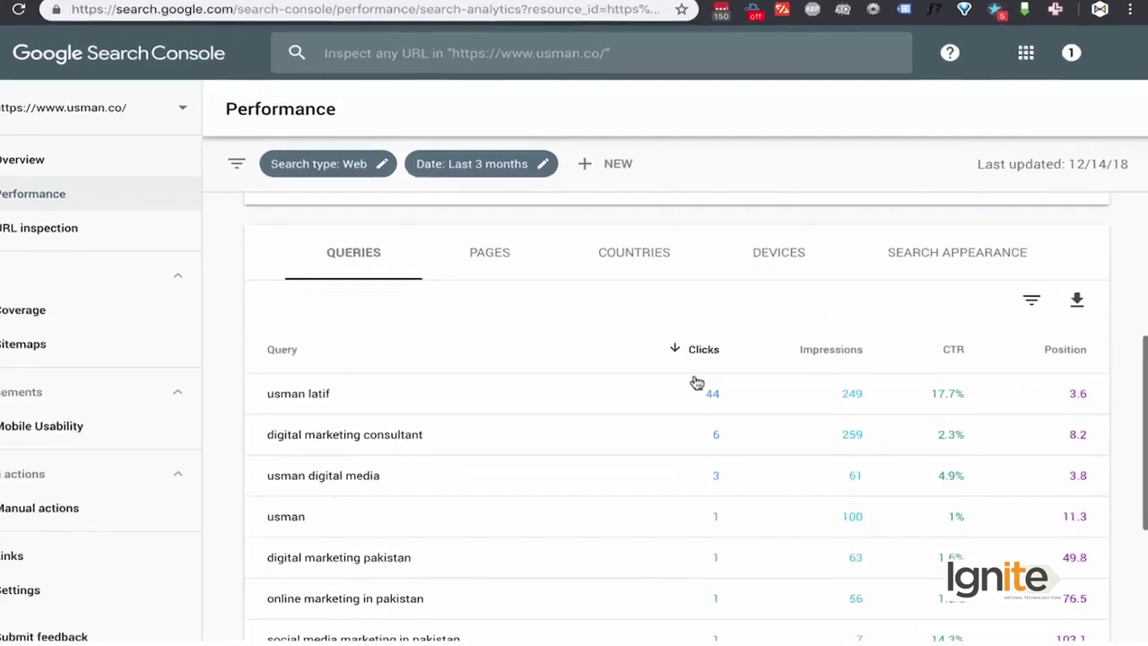
{"action": "scroll", "coordinate": [359, 296], "scroll_direction": "down", "scroll_amount": 1}
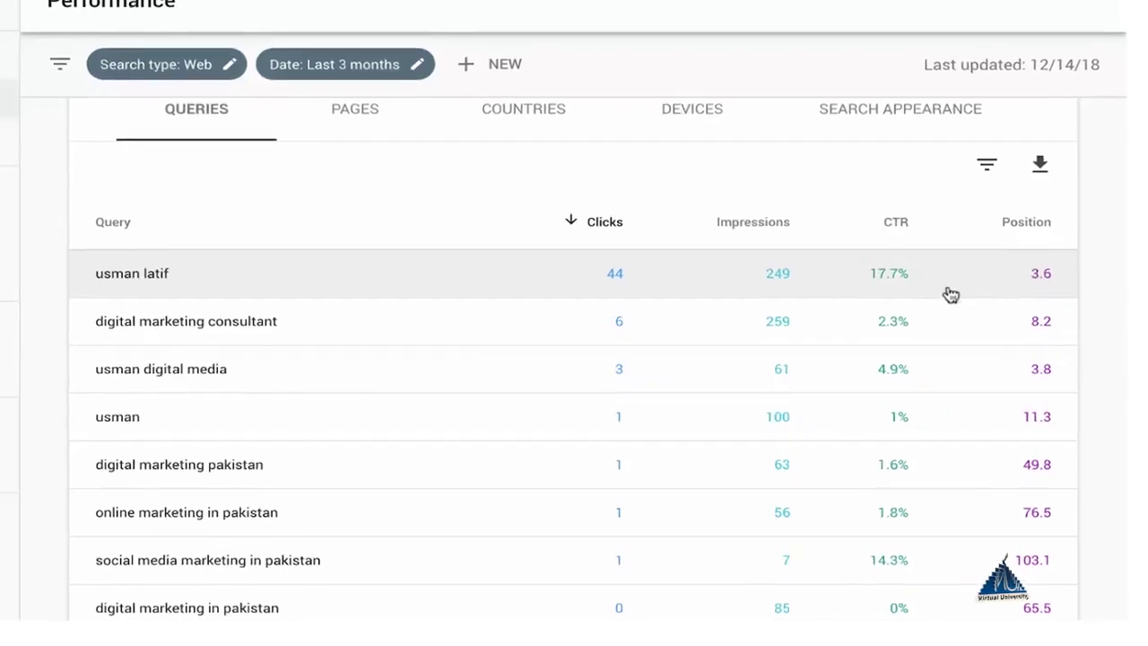
{"action": "scroll", "coordinate": [789, 431], "scroll_direction": "down", "scroll_amount": 3}
{"action": "scroll", "coordinate": [789, 432], "scroll_direction": "up", "scroll_amount": 3}
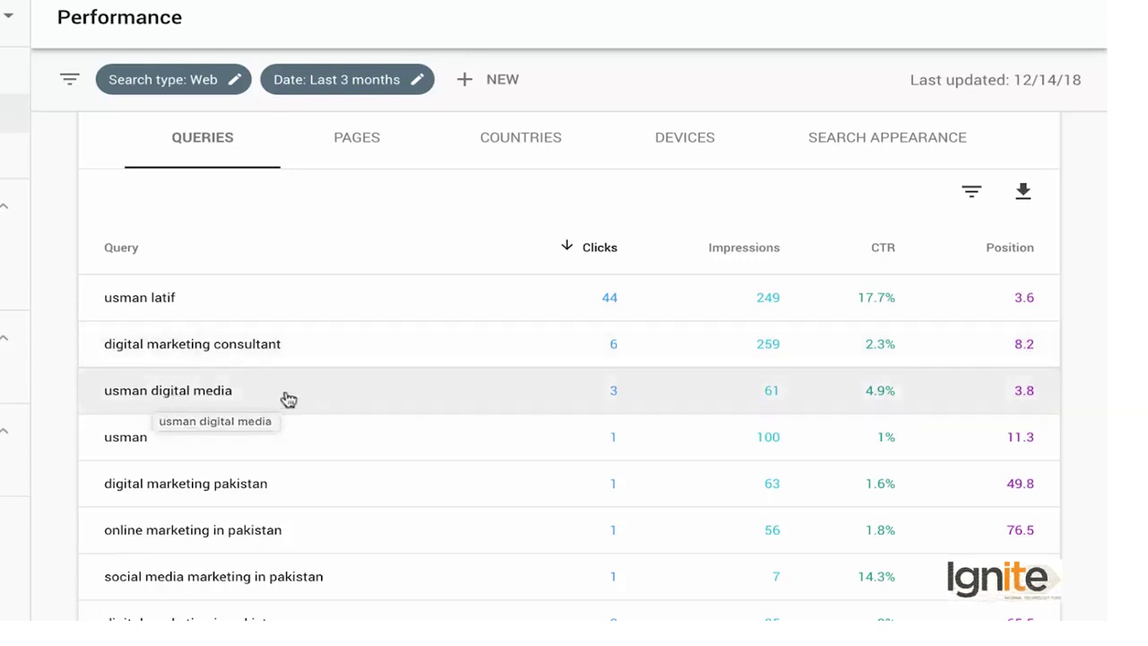
{"action": "scroll", "coordinate": [118, 478], "scroll_direction": "down", "scroll_amount": 2}
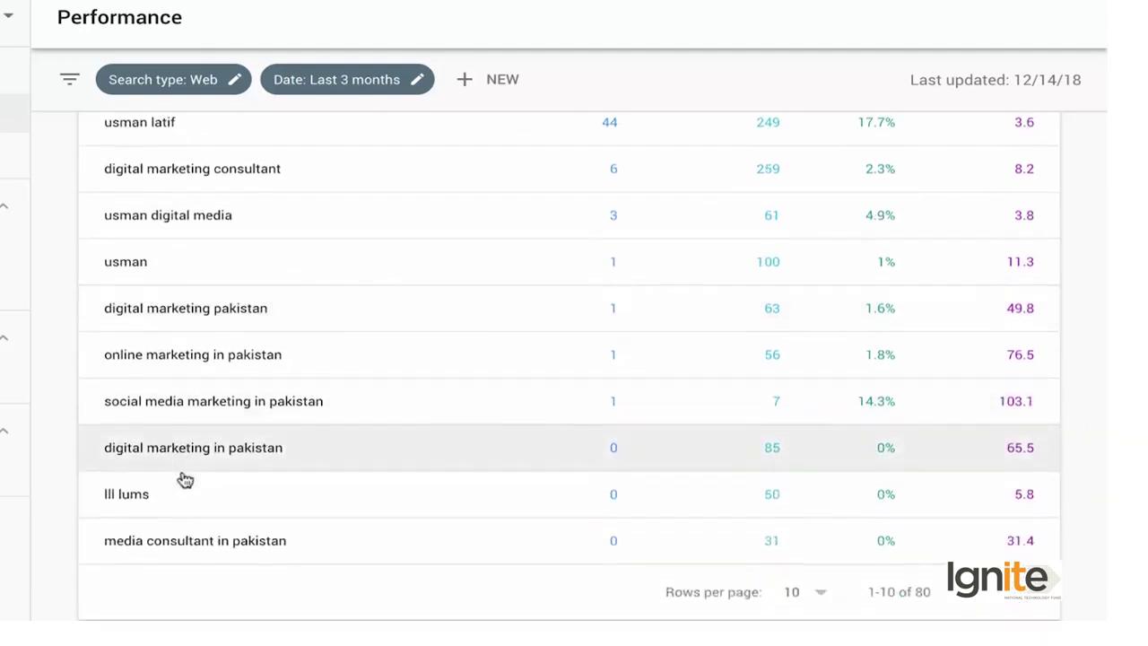
{"action": "scroll", "coordinate": [183, 475], "scroll_direction": "down", "scroll_amount": 1}
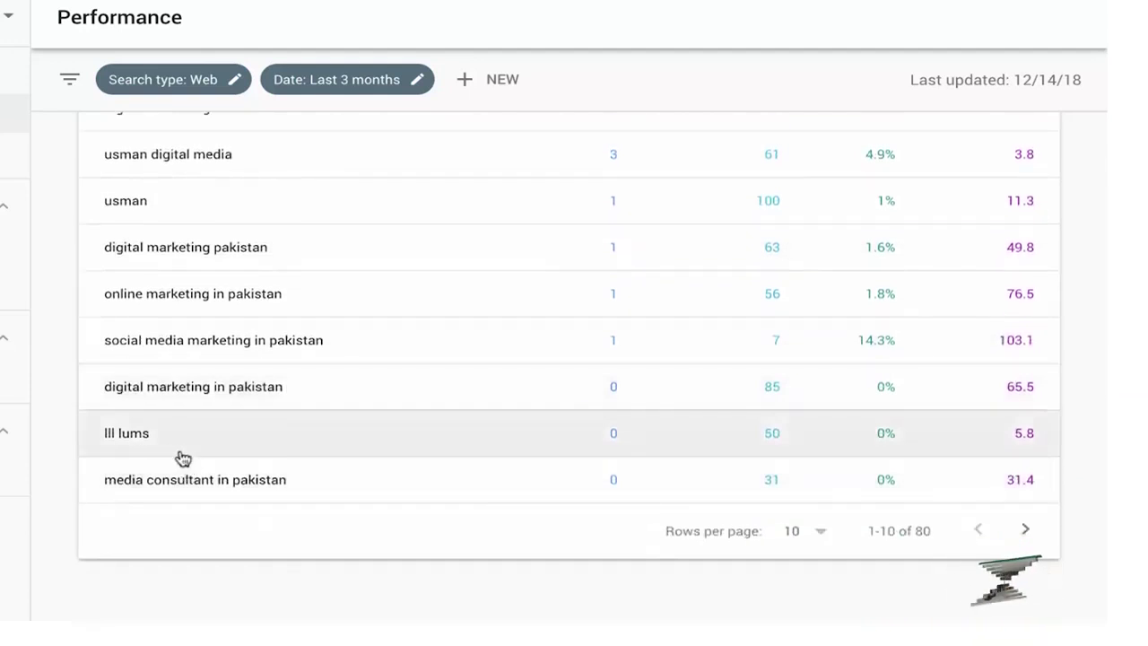
{"action": "scroll", "coordinate": [183, 458], "scroll_direction": "up", "scroll_amount": 3}
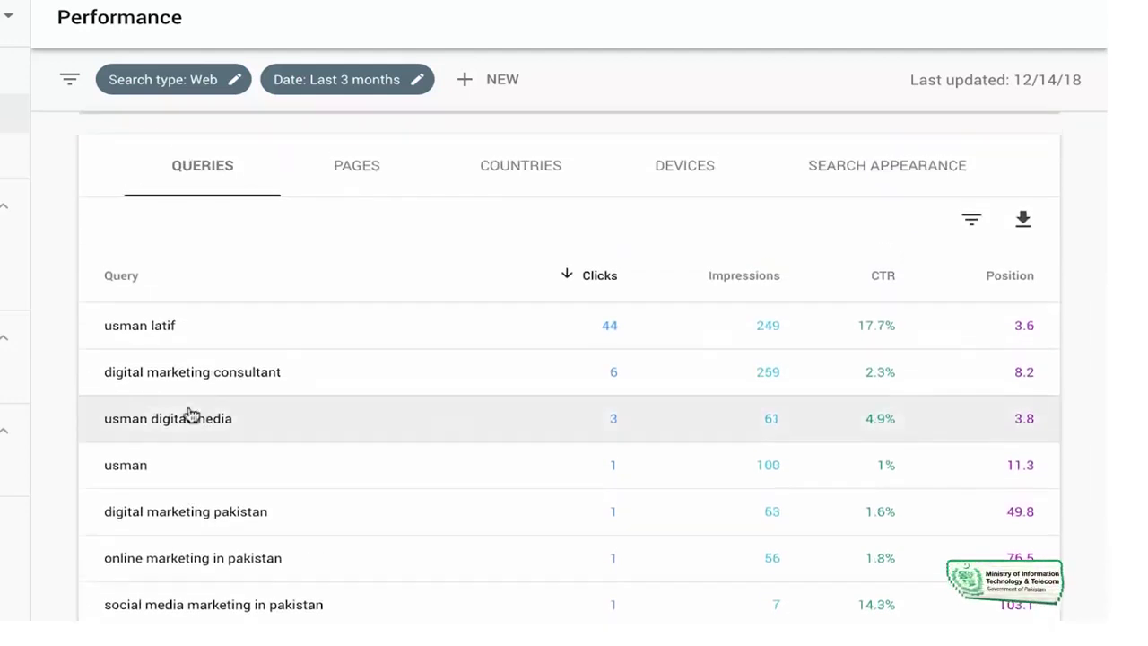
{"action": "scroll", "coordinate": [184, 405], "scroll_direction": "up", "scroll_amount": 2}
{"action": "scroll", "coordinate": [202, 394], "scroll_direction": "down", "scroll_amount": 2}
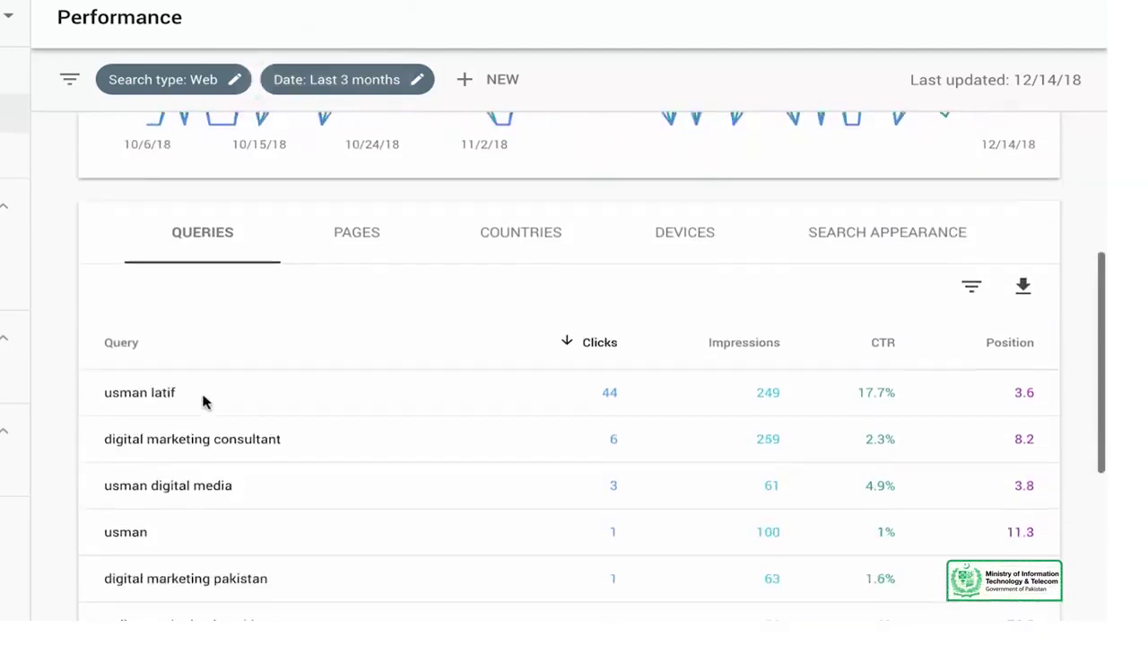
- Switch the Performance table to the Pages breakdown and scroll through the usman.co URLs
{"action": "left_click", "coordinate": [352, 219]}
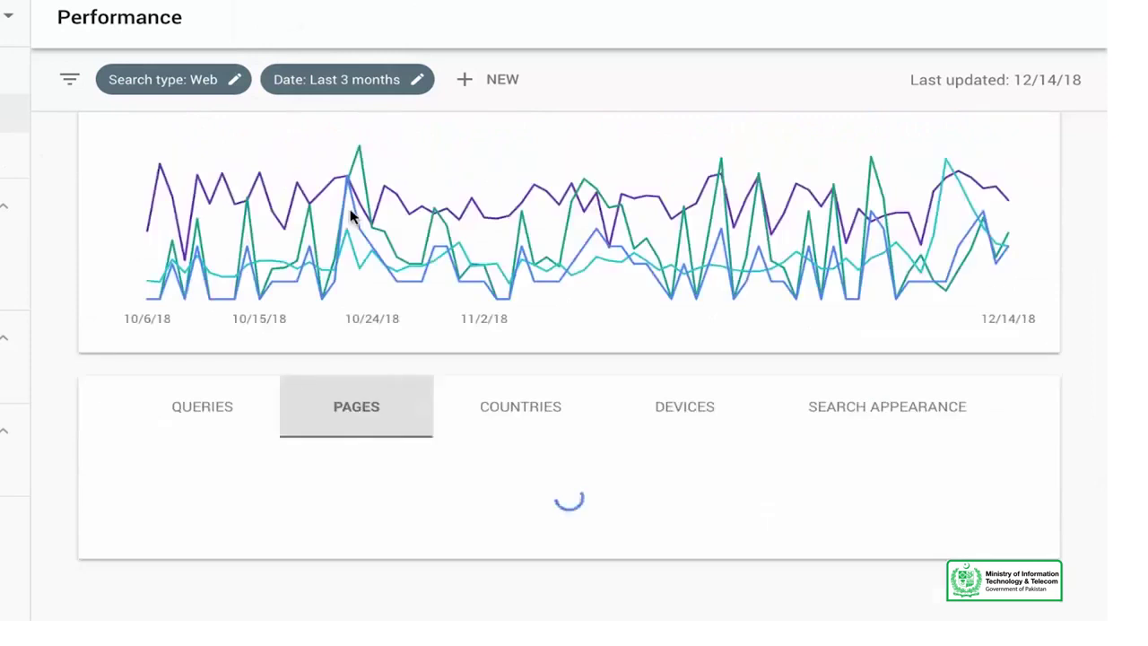
{"action": "scroll", "coordinate": [328, 436], "scroll_direction": "down", "scroll_amount": 3}
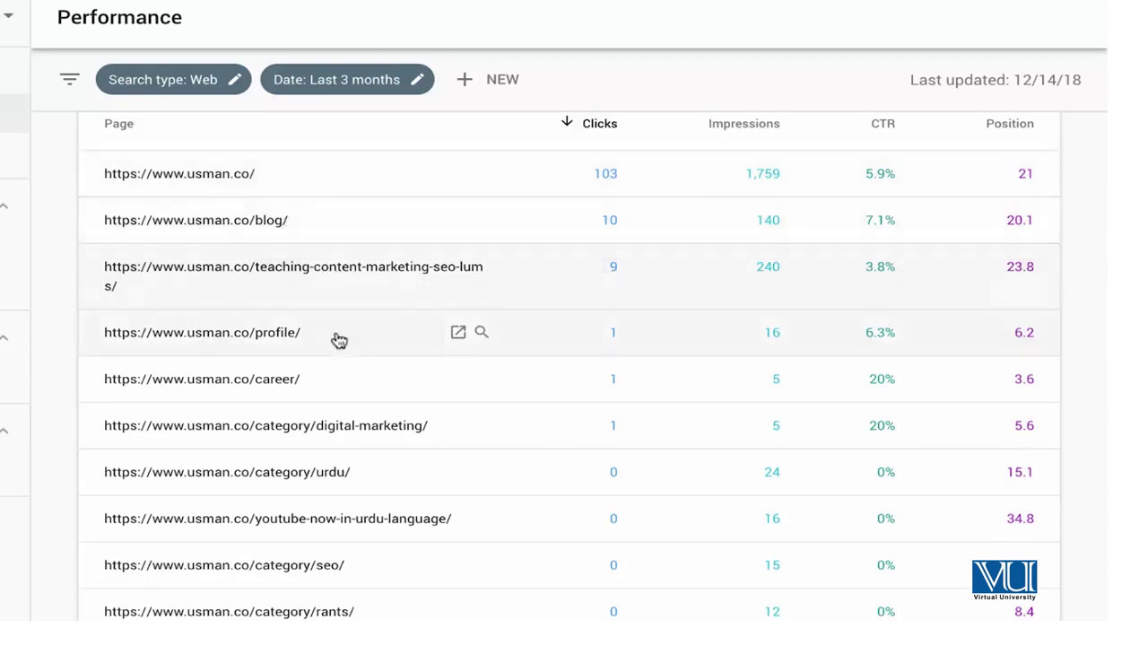
{"action": "scroll", "coordinate": [334, 336], "scroll_direction": "down", "scroll_amount": 1}
{"action": "scroll", "coordinate": [338, 336], "scroll_direction": "up", "scroll_amount": 1}
{"action": "scroll", "coordinate": [335, 338], "scroll_direction": "down", "scroll_amount": 1}
{"action": "scroll", "coordinate": [335, 336], "scroll_direction": "up", "scroll_amount": 4}
- Show performance by country: Pakistan 107 clicks, United Kingdom 5, India and United States 1
{"action": "left_click", "coordinate": [514, 327]}
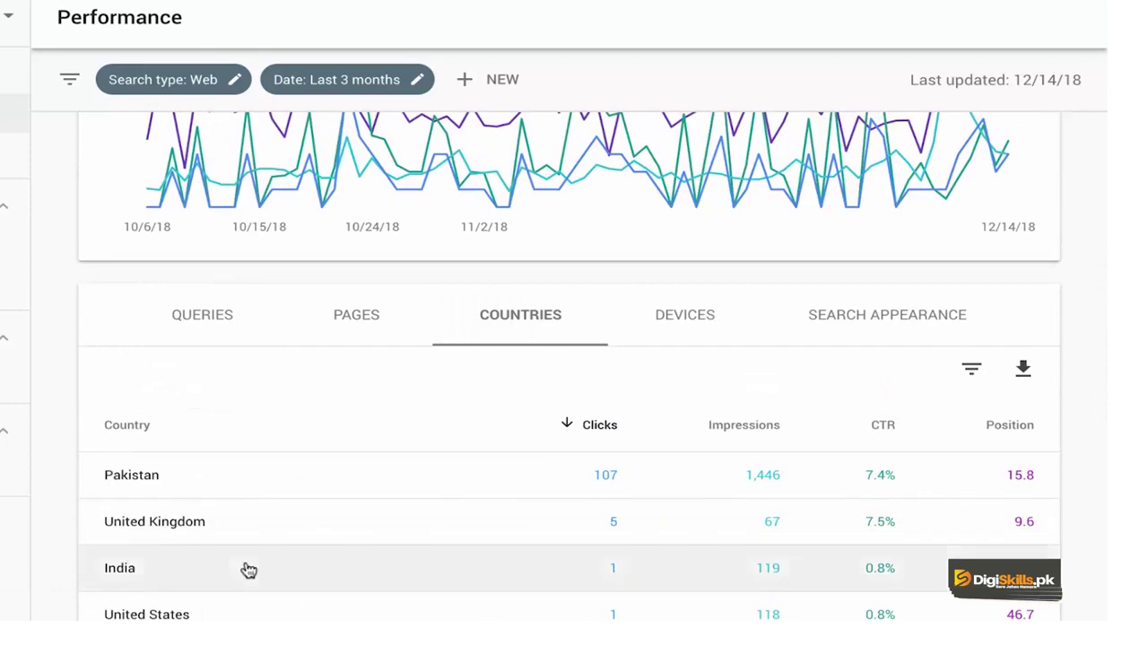
{"action": "scroll", "coordinate": [248, 565], "scroll_direction": "down", "scroll_amount": 1}
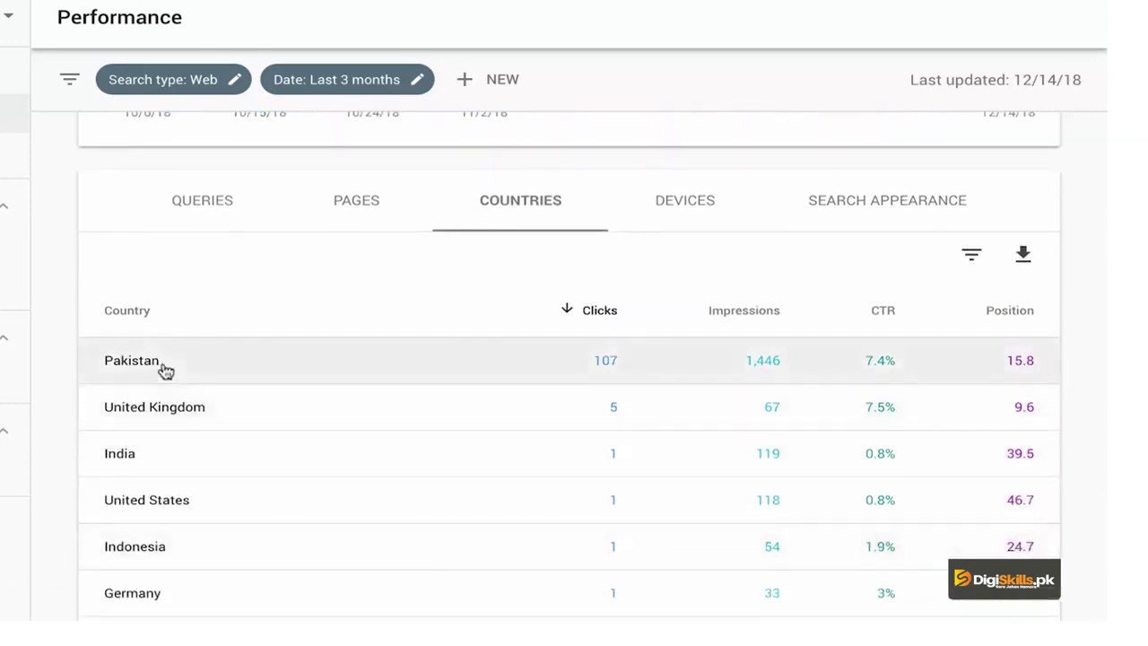
{"action": "scroll", "coordinate": [789, 394], "scroll_direction": "down", "scroll_amount": 1}
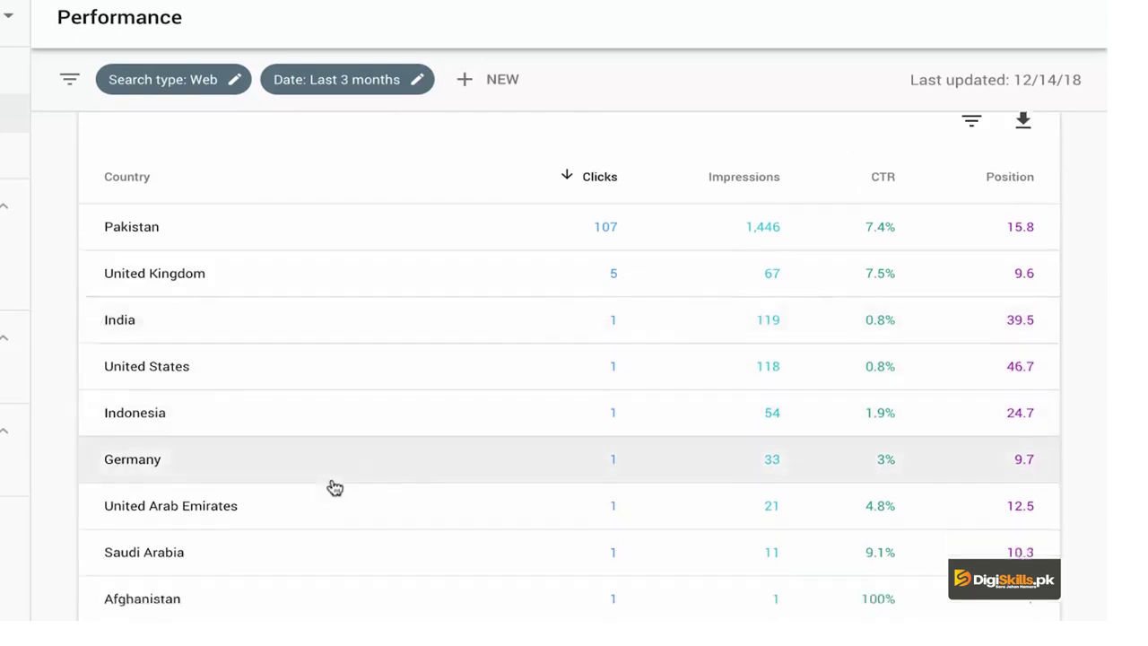
{"action": "scroll", "coordinate": [328, 486], "scroll_direction": "down", "scroll_amount": 3}
{"action": "scroll", "coordinate": [331, 484], "scroll_direction": "up", "scroll_amount": 4}
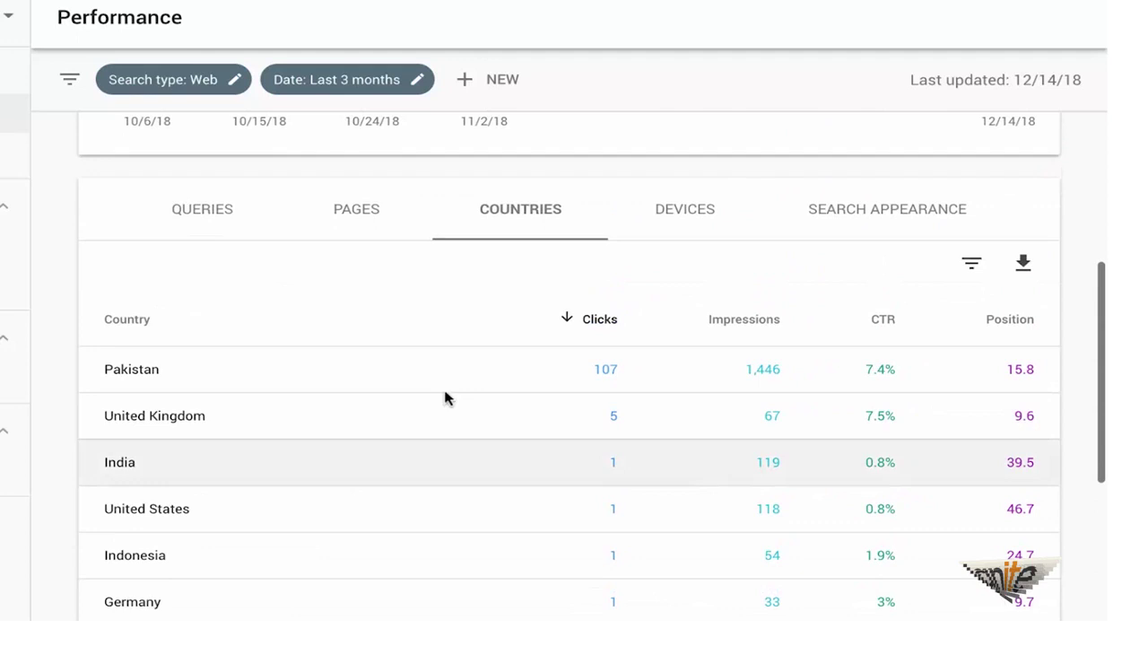
{"action": "scroll", "coordinate": [439, 397], "scroll_direction": "up", "scroll_amount": 2}
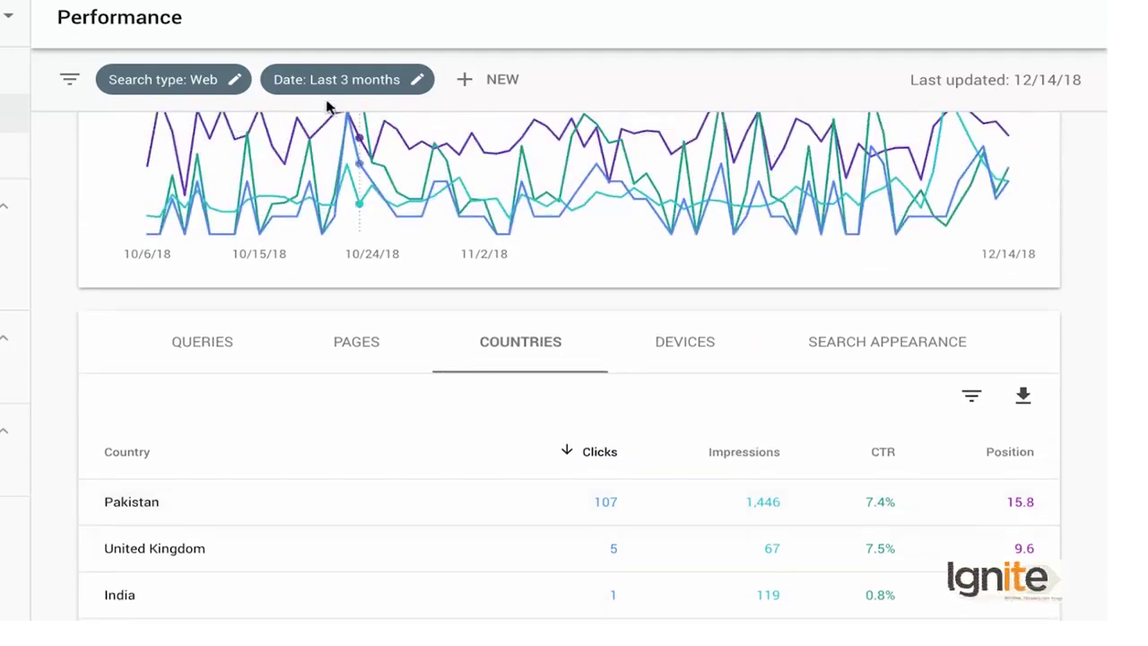
- Show performance by device: Desktop 89 clicks, Mobile 30, Tablet 0
{"action": "left_click", "coordinate": [683, 350]}
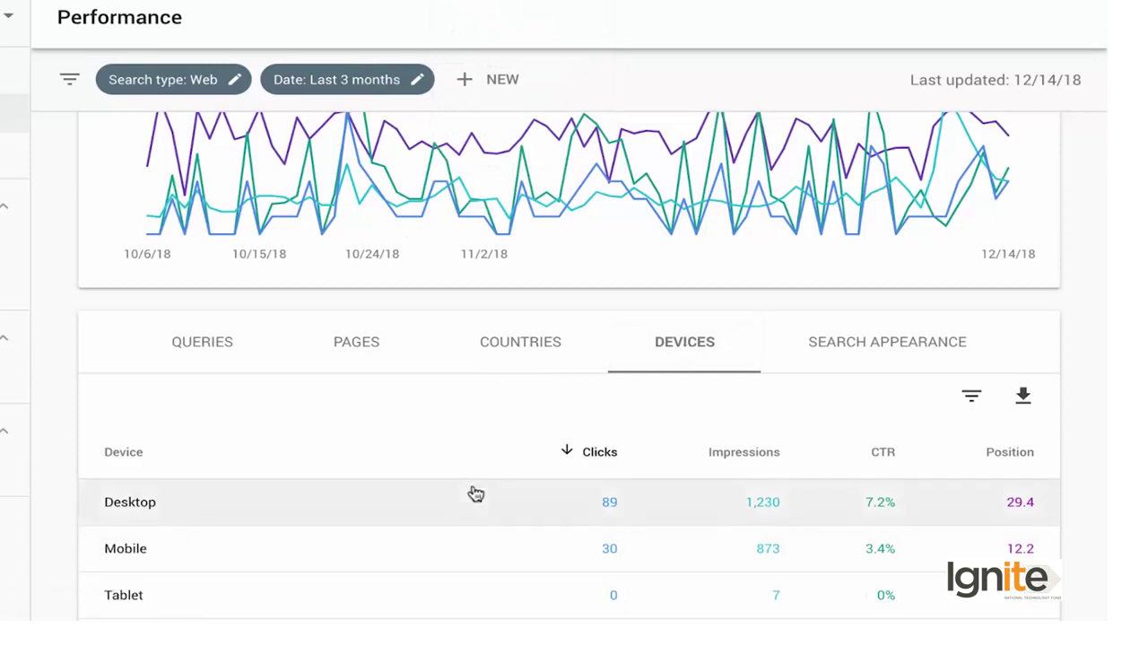
{"action": "scroll", "coordinate": [475, 494], "scroll_direction": "down", "scroll_amount": 2}
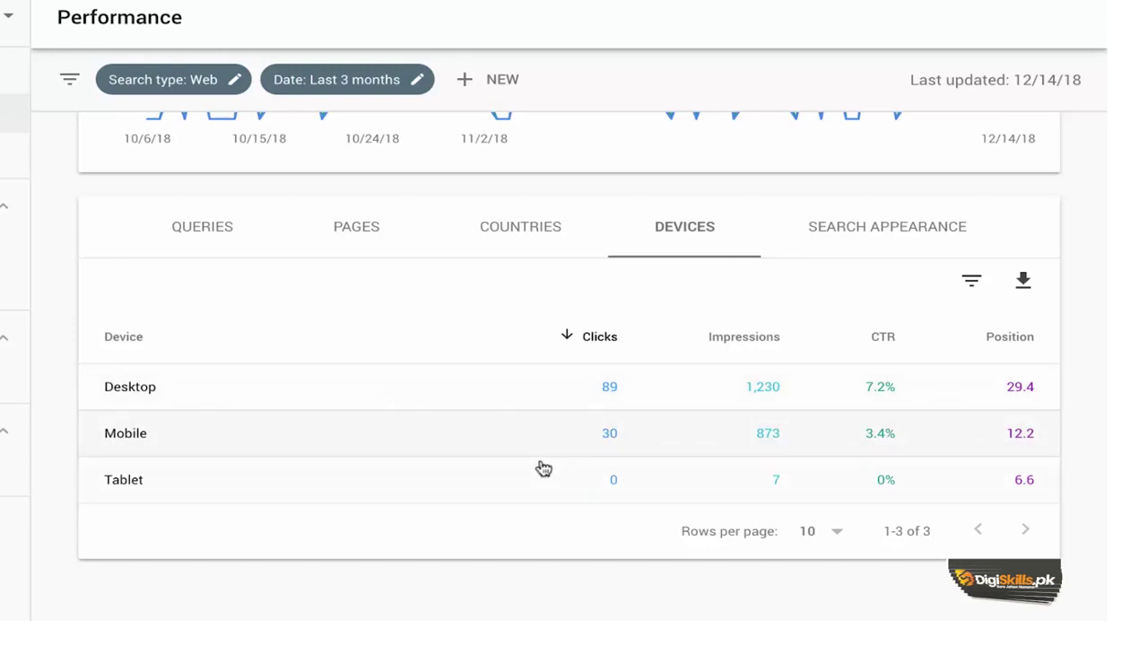
- Check the Search Appearance breakdown, which shows no data
{"action": "left_click", "coordinate": [904, 231]}
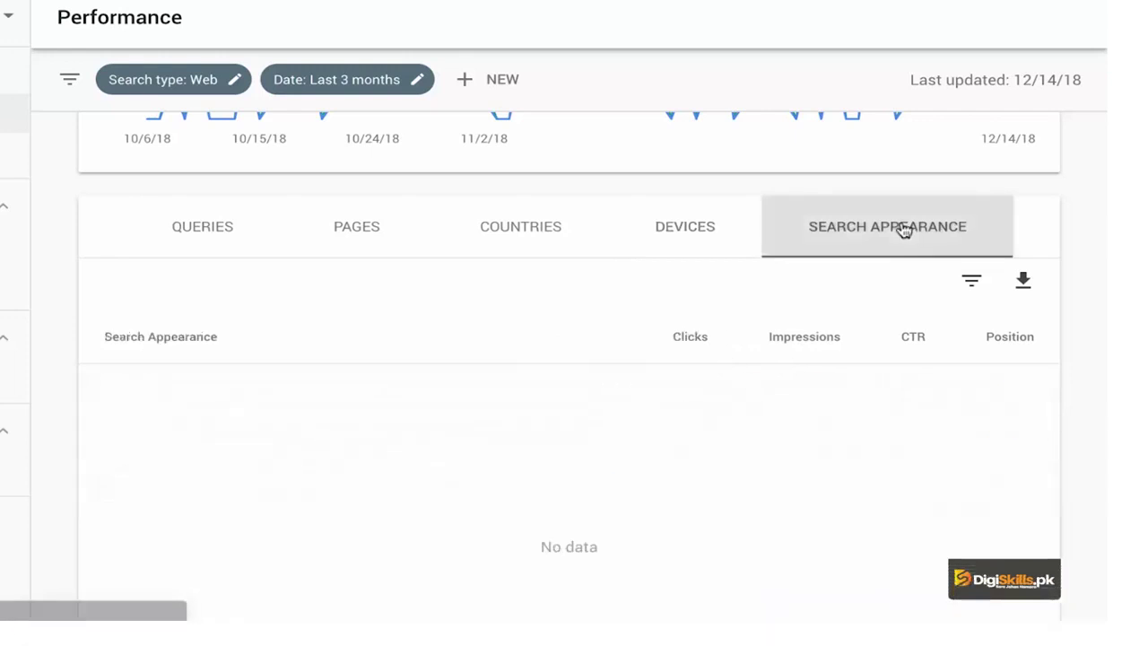
{"action": "scroll", "coordinate": [670, 439], "scroll_direction": "down", "scroll_amount": 3}
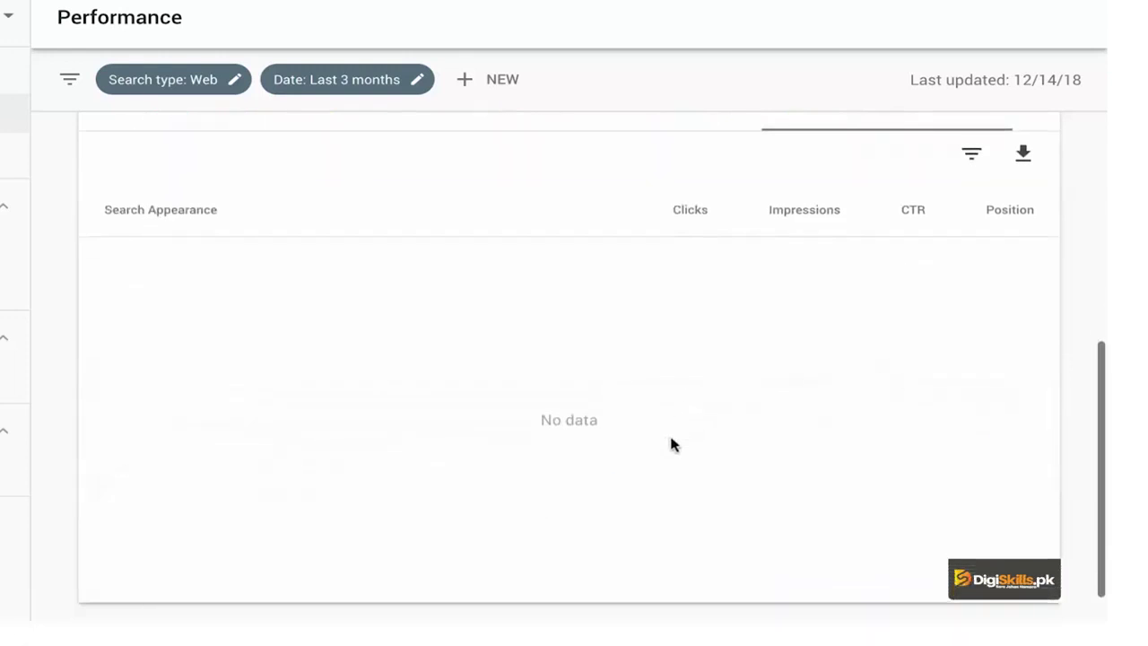
{"action": "scroll", "coordinate": [670, 439], "scroll_direction": "down", "scroll_amount": 1}
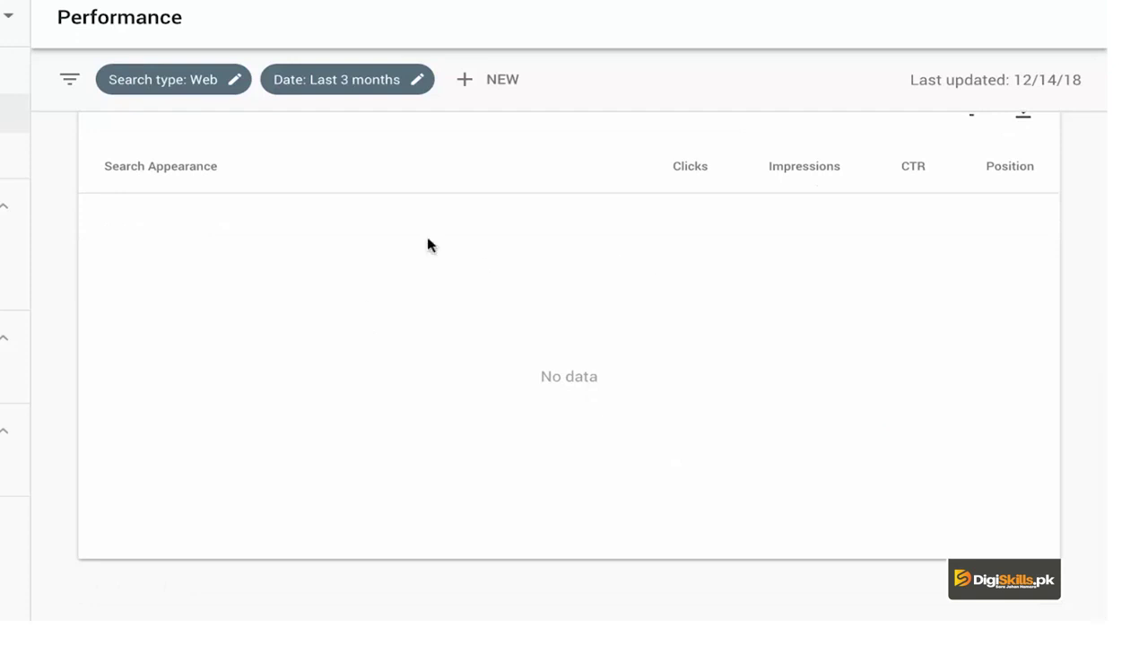
{"action": "scroll", "coordinate": [425, 243], "scroll_direction": "up", "scroll_amount": 2}
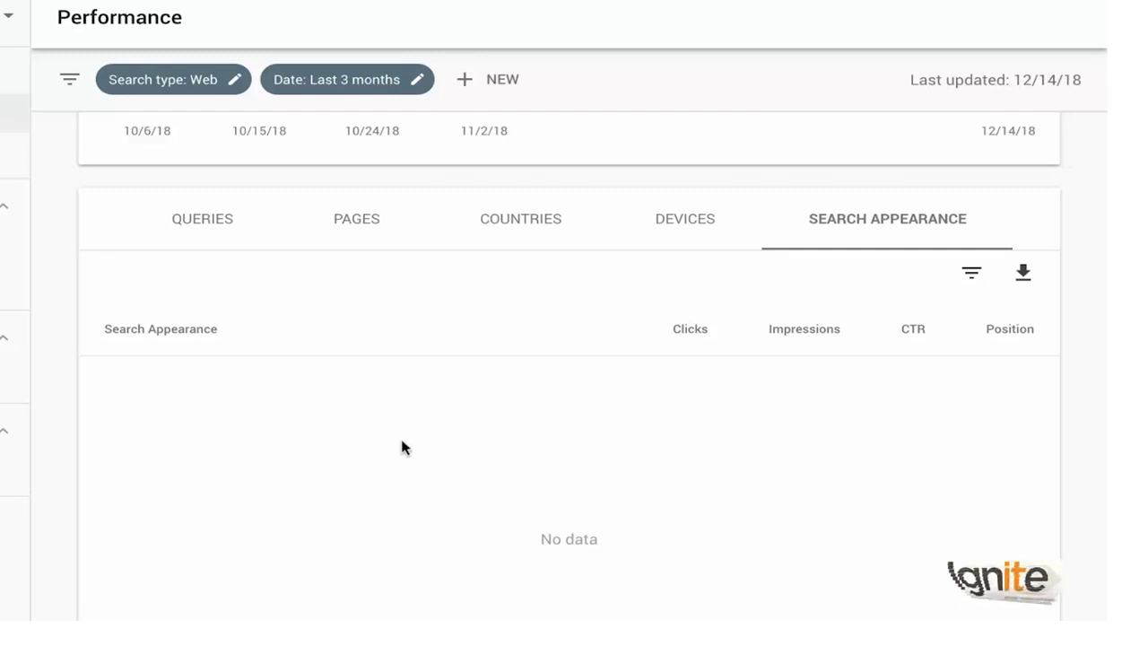
{"action": "scroll", "coordinate": [400, 445], "scroll_direction": "down", "scroll_amount": 2}
{"action": "scroll", "coordinate": [400, 448], "scroll_direction": "up", "scroll_amount": 4}
{"action": "scroll", "coordinate": [400, 452], "scroll_direction": "up", "scroll_amount": 2}
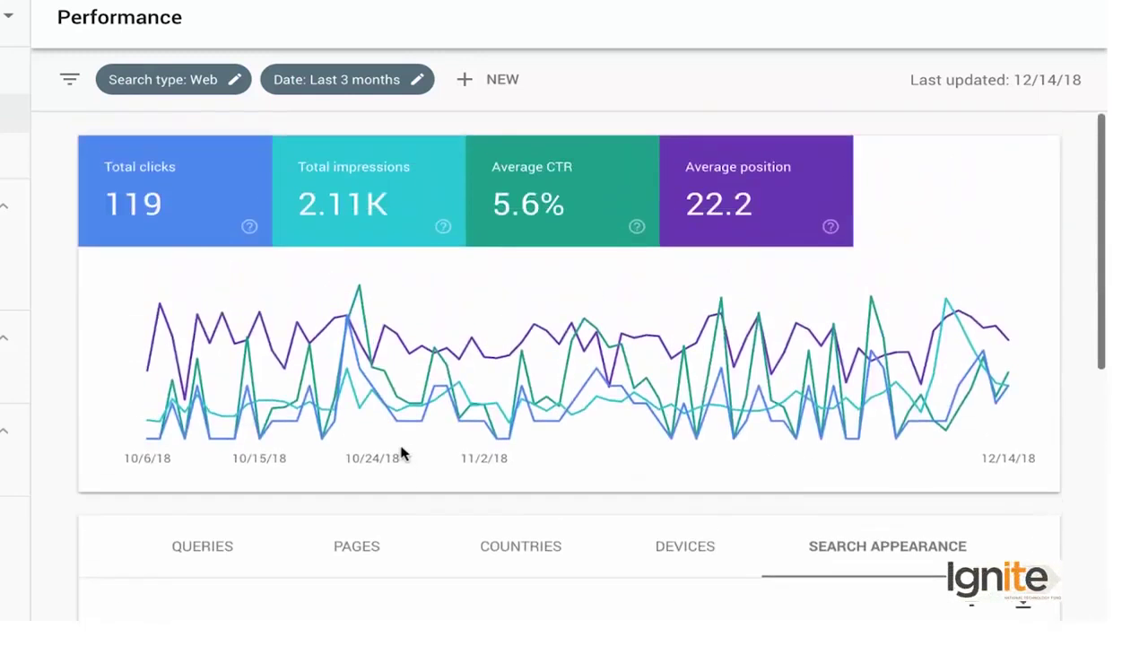
{"action": "scroll", "coordinate": [479, 549], "scroll_direction": "down", "scroll_amount": 3}
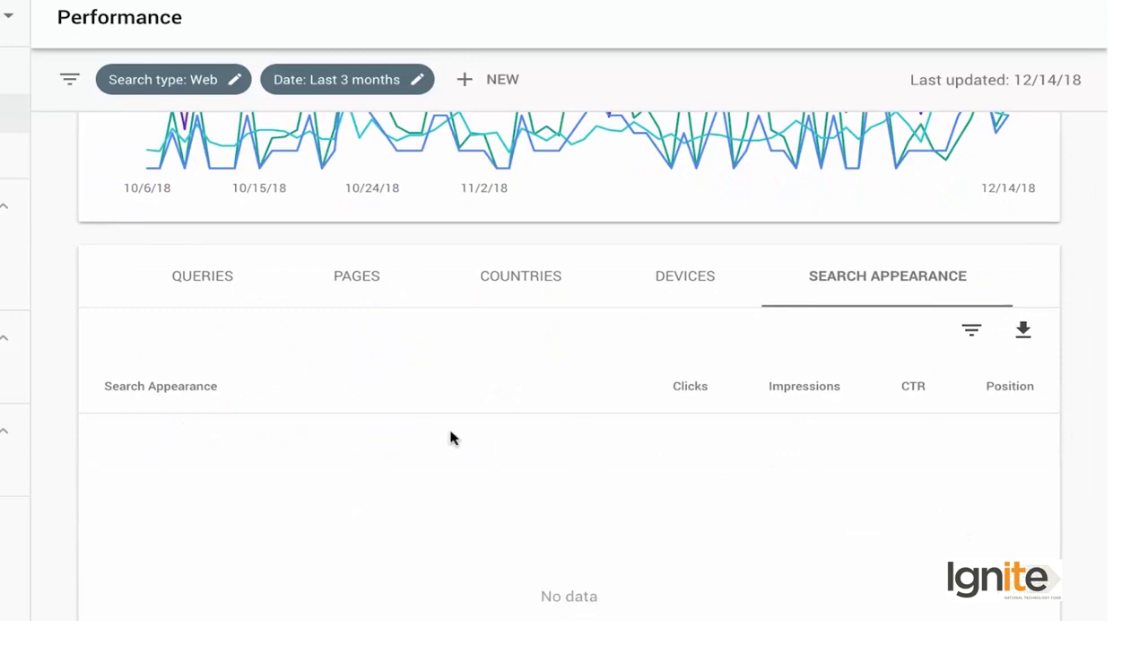
{"action": "scroll", "coordinate": [334, 416], "scroll_direction": "up", "scroll_amount": 3}
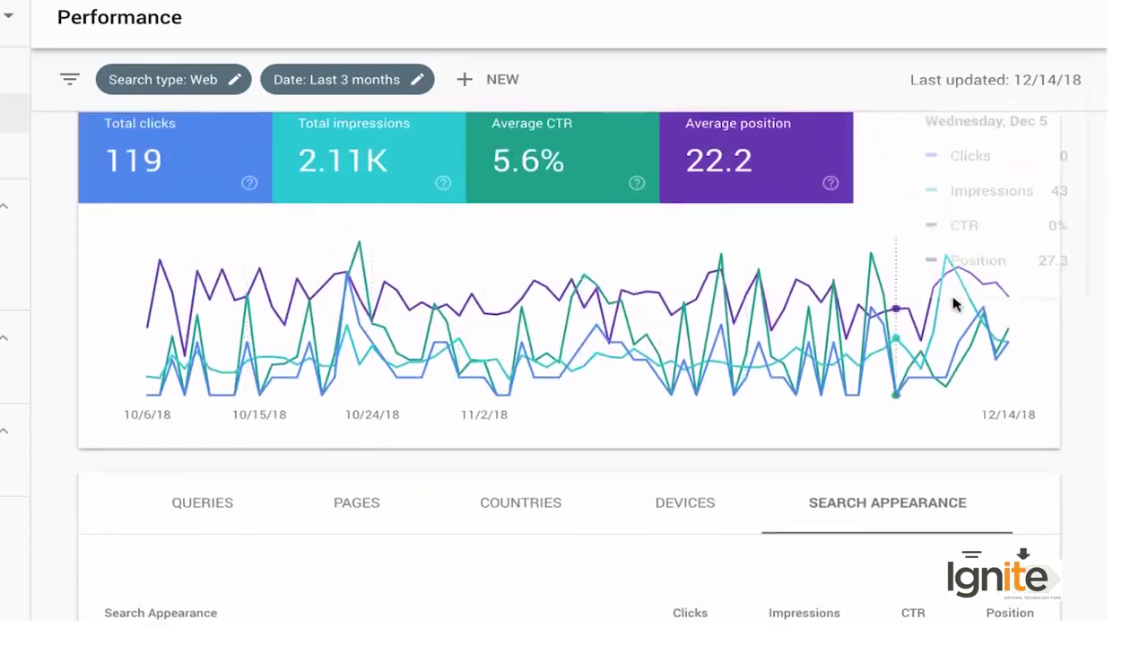
{"action": "mouse_move", "coordinate": [968, 336]}
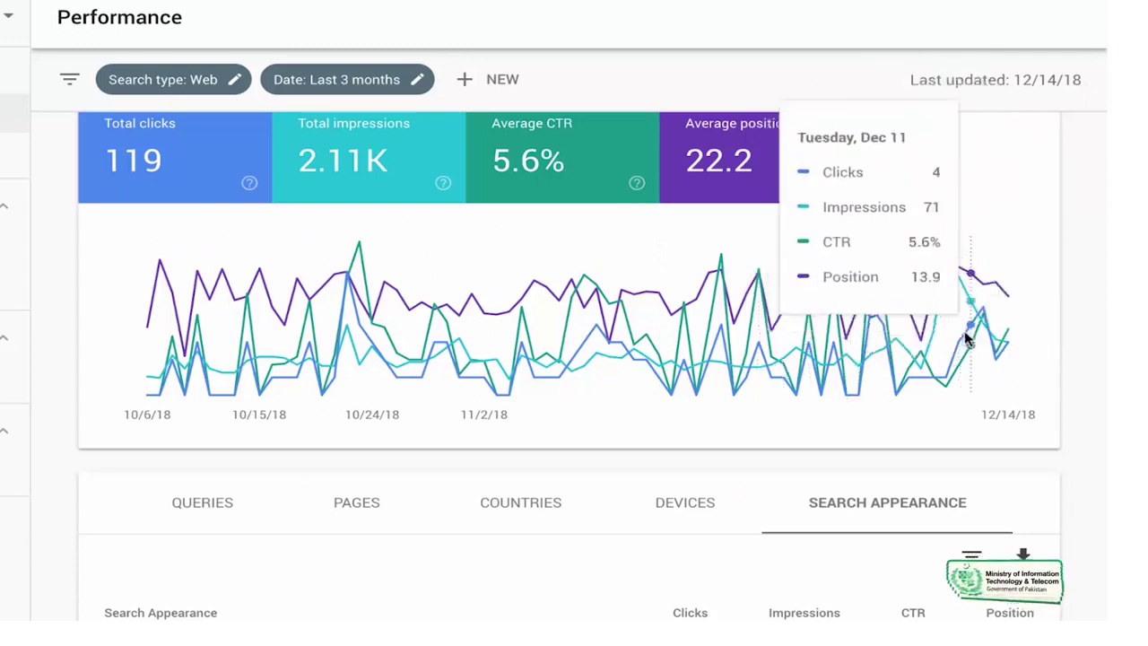
{"action": "scroll", "coordinate": [193, 281], "scroll_direction": "up", "scroll_amount": 1}
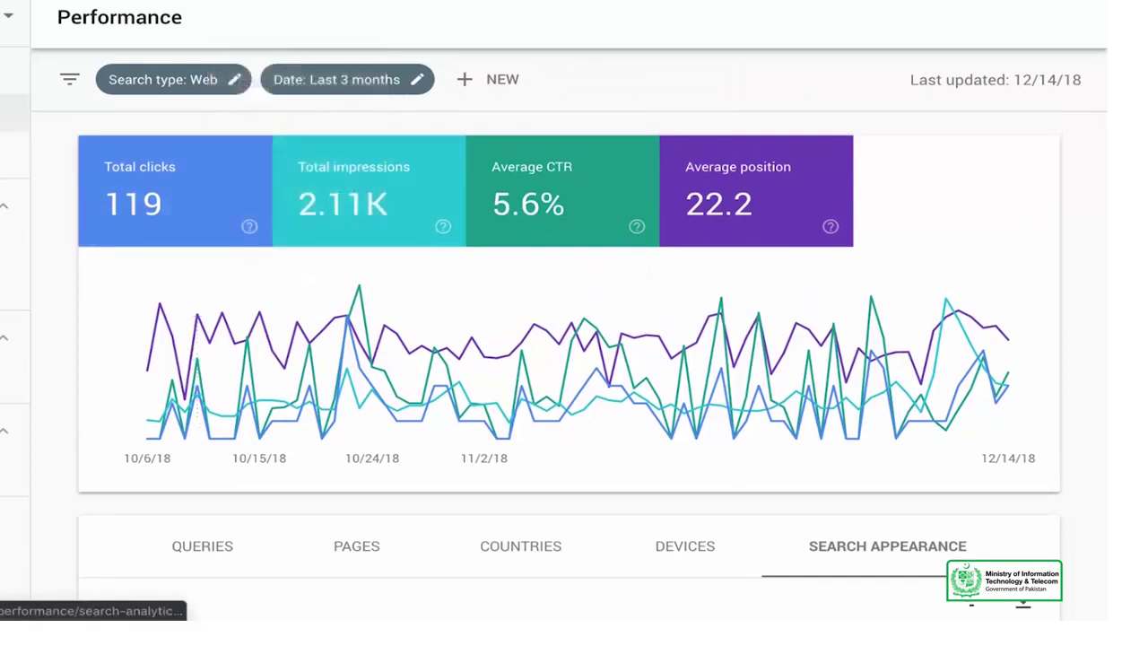
- Return to the usman.co Overview and open the Coverage report
{"action": "left_click", "coordinate": [14, 71]}
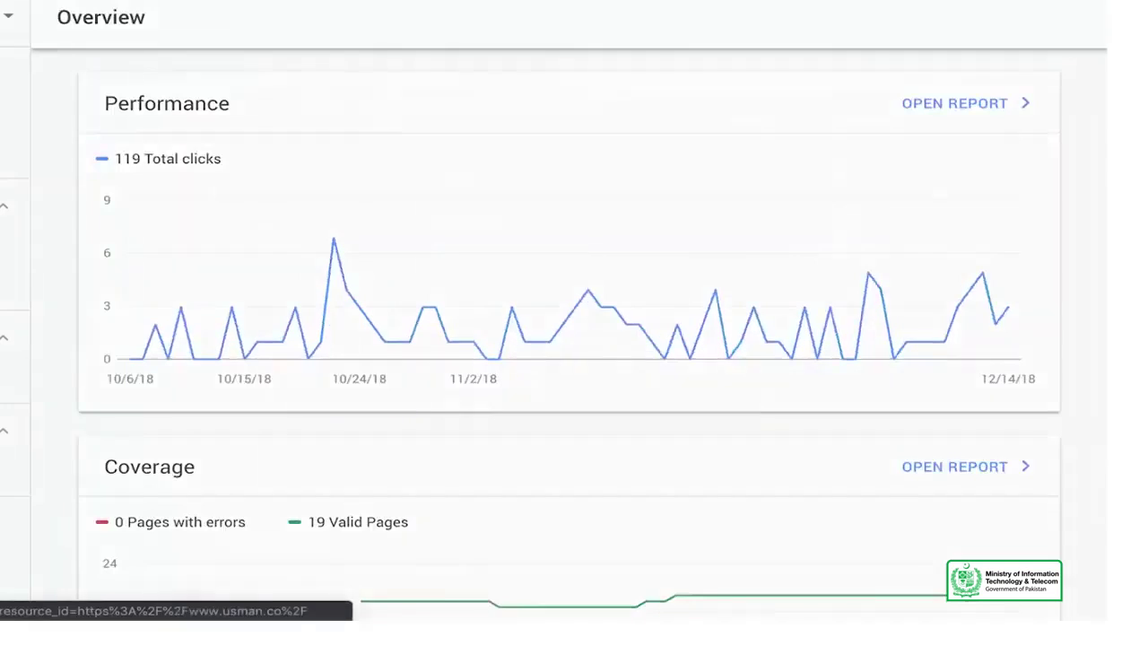
{"action": "scroll", "coordinate": [357, 272], "scroll_direction": "down", "scroll_amount": 2}
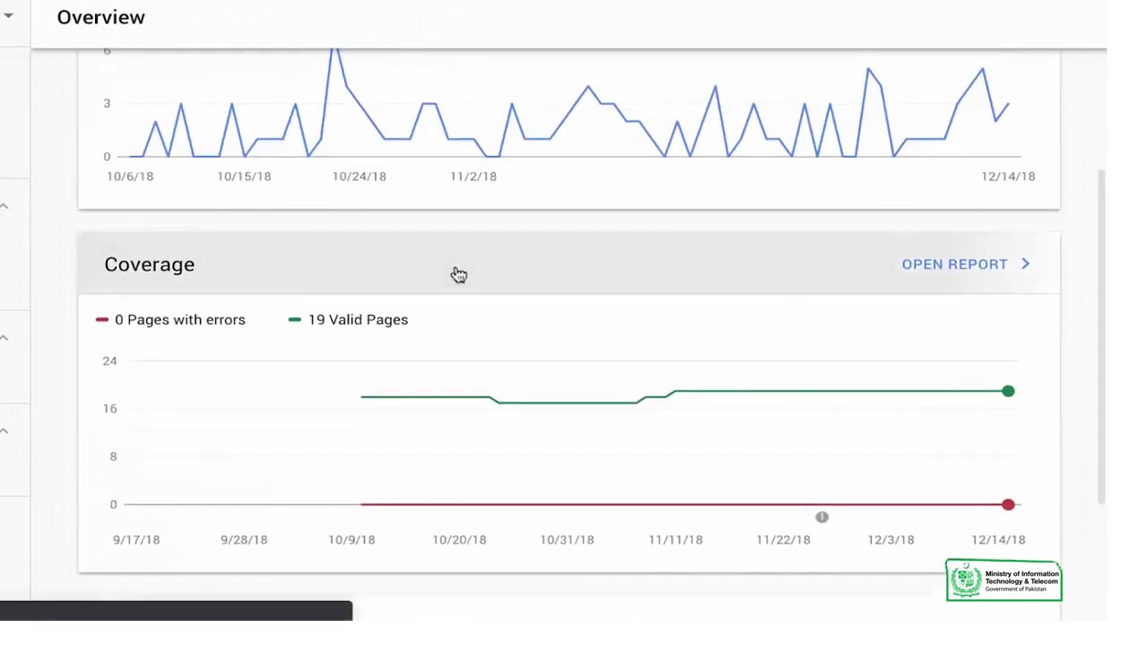
{"action": "left_click", "coordinate": [457, 274]}
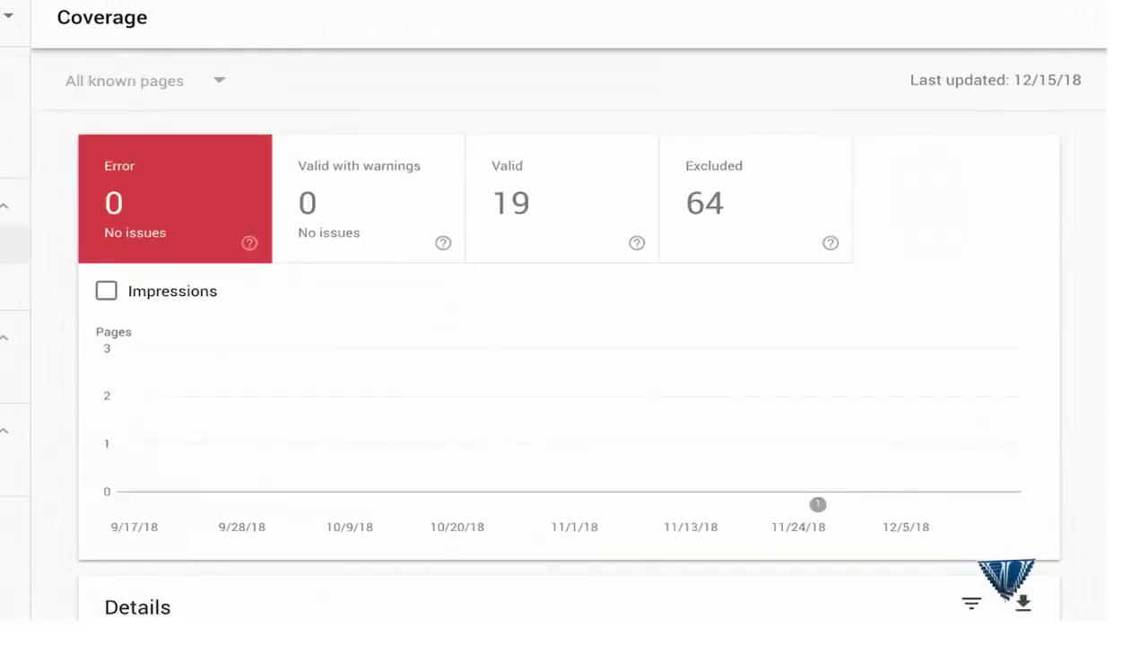
- Add Valid with warnings (0), Valid (19) and Excluded (64) pages to the Coverage chart
{"action": "scroll", "coordinate": [275, 414], "scroll_direction": "down", "scroll_amount": 1}
{"action": "scroll", "coordinate": [277, 414], "scroll_direction": "down", "scroll_amount": 1}
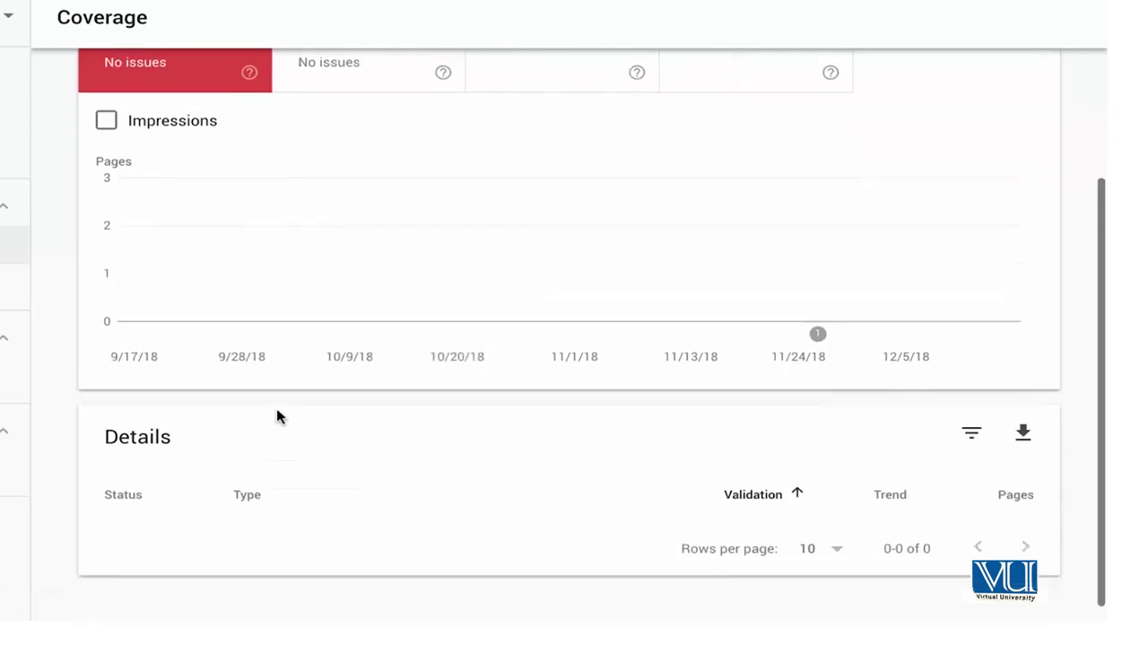
{"action": "scroll", "coordinate": [277, 414], "scroll_direction": "up", "scroll_amount": 2}
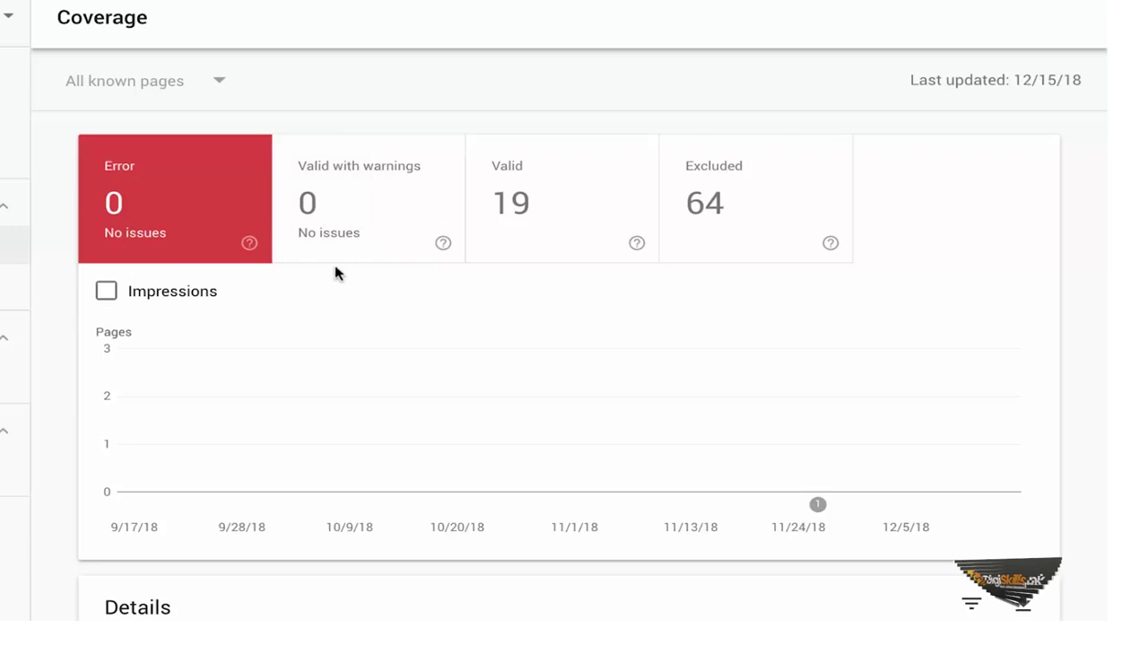
{"action": "left_click", "coordinate": [359, 227]}
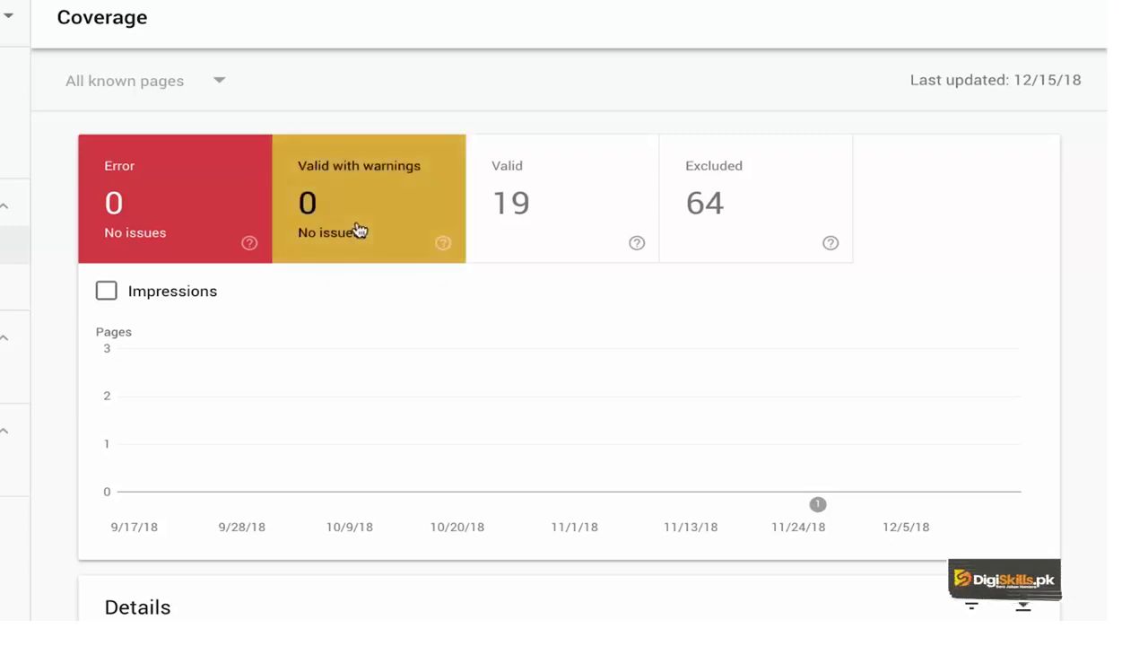
{"action": "left_click", "coordinate": [538, 230]}
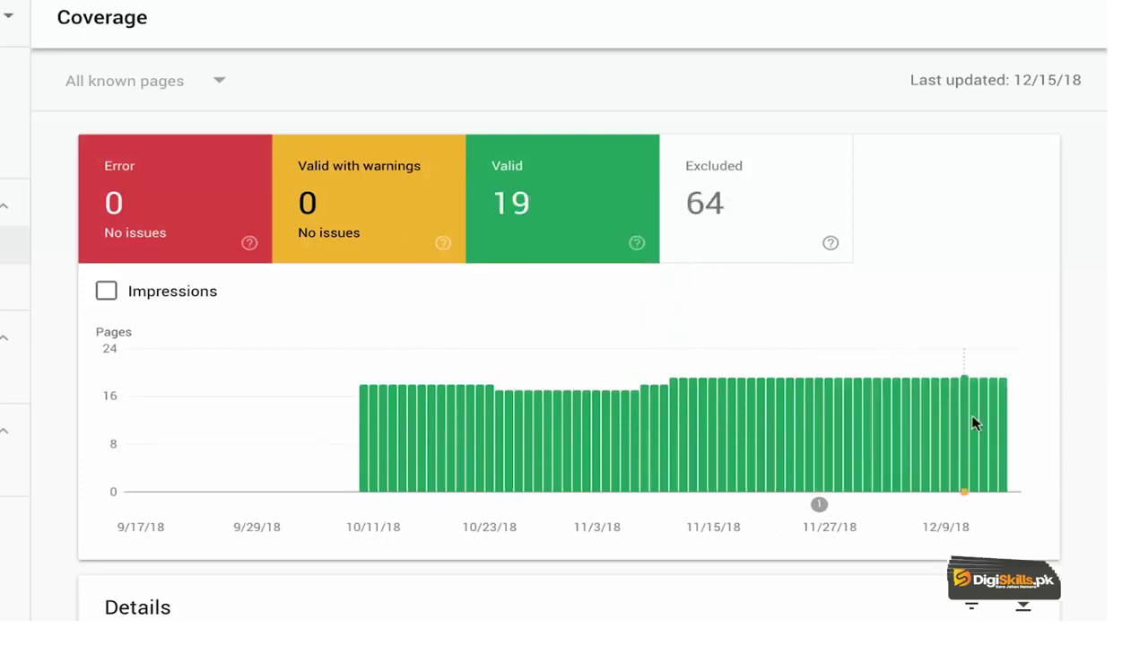
{"action": "left_click", "coordinate": [715, 249]}
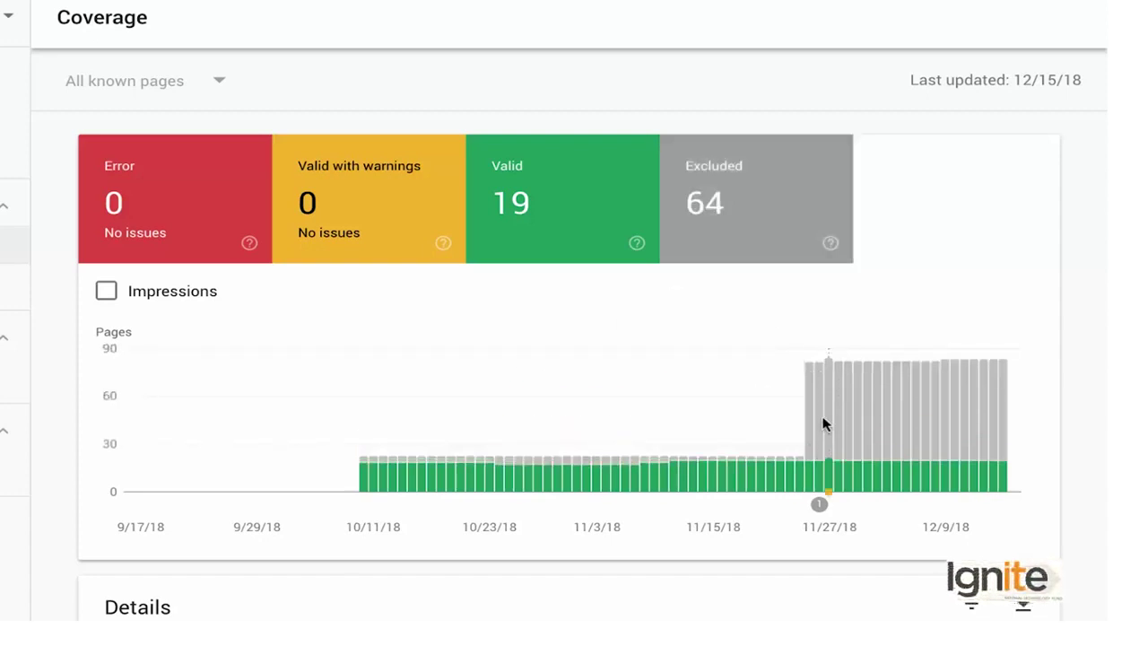
{"action": "mouse_move", "coordinate": [897, 431]}
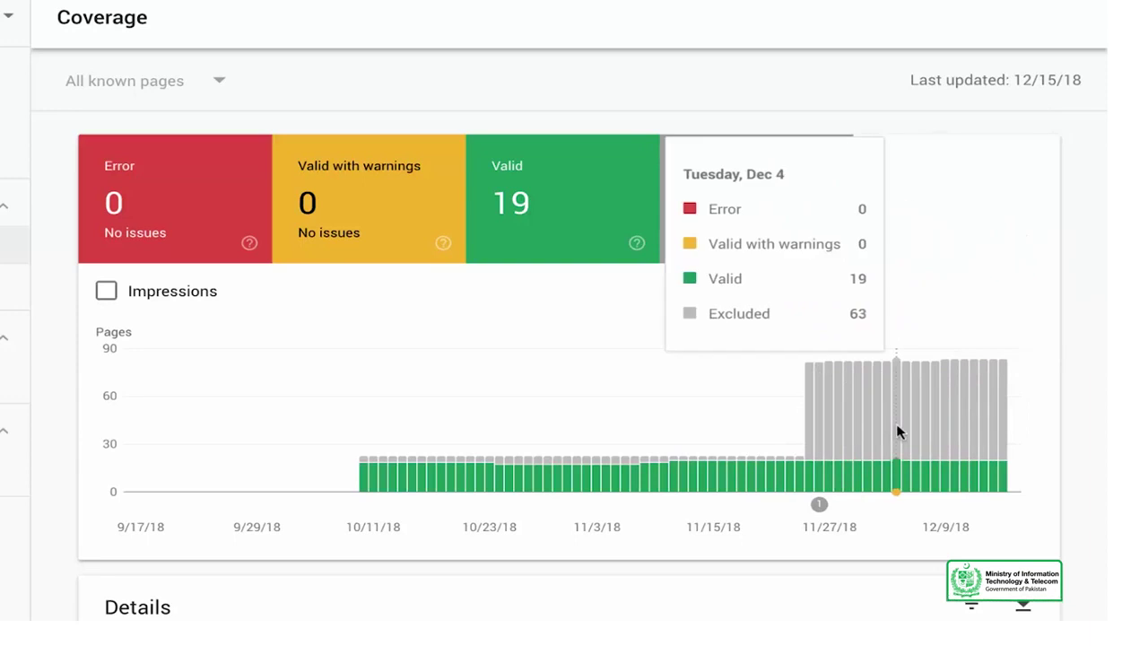
- Scroll through the Coverage Details table to review the excluded and valid page reasons
{"action": "scroll", "coordinate": [772, 431], "scroll_direction": "down", "scroll_amount": 3}
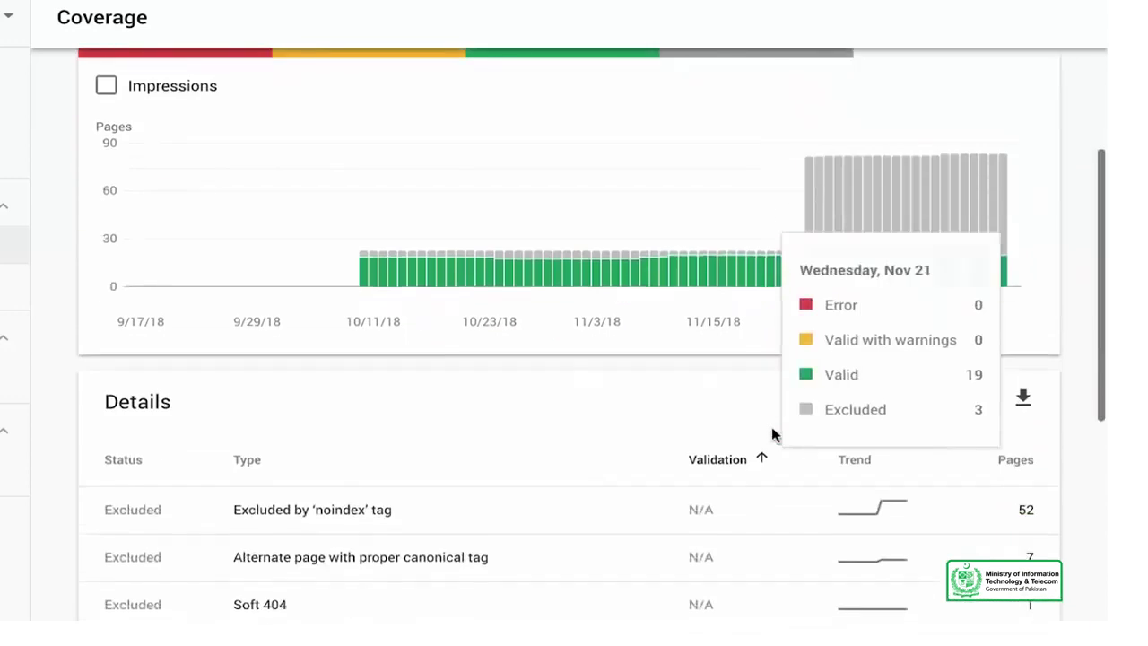
{"action": "scroll", "coordinate": [771, 433], "scroll_direction": "down", "scroll_amount": 3}
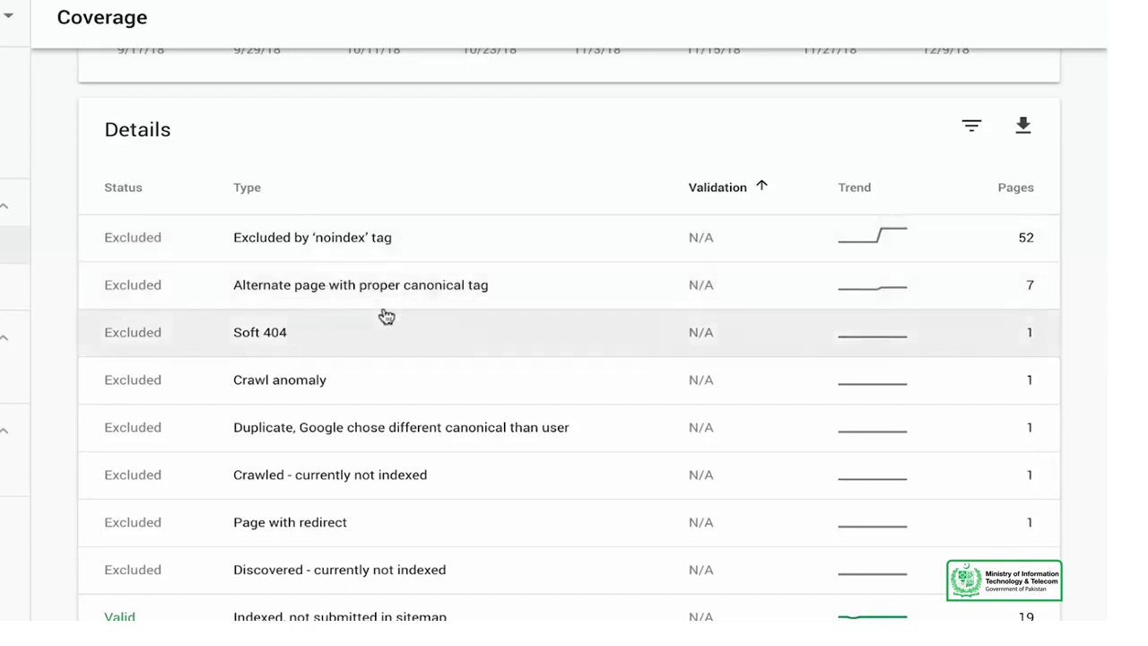
{"action": "scroll", "coordinate": [377, 302], "scroll_direction": "down", "scroll_amount": 1}
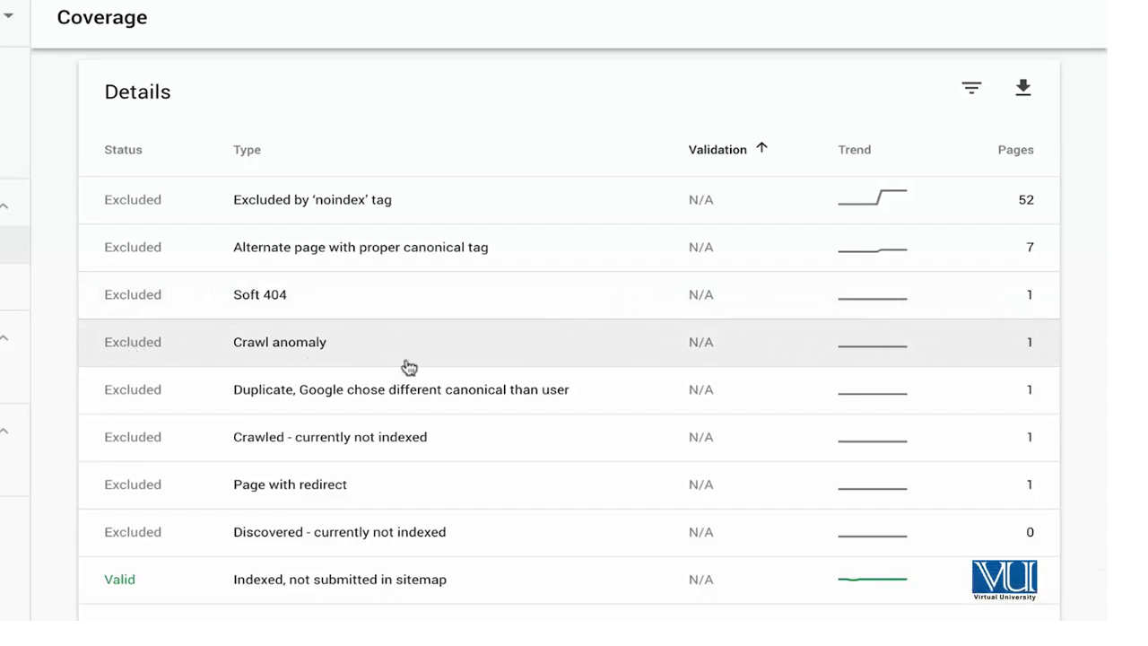
{"action": "scroll", "coordinate": [864, 376], "scroll_direction": "down", "scroll_amount": 2}
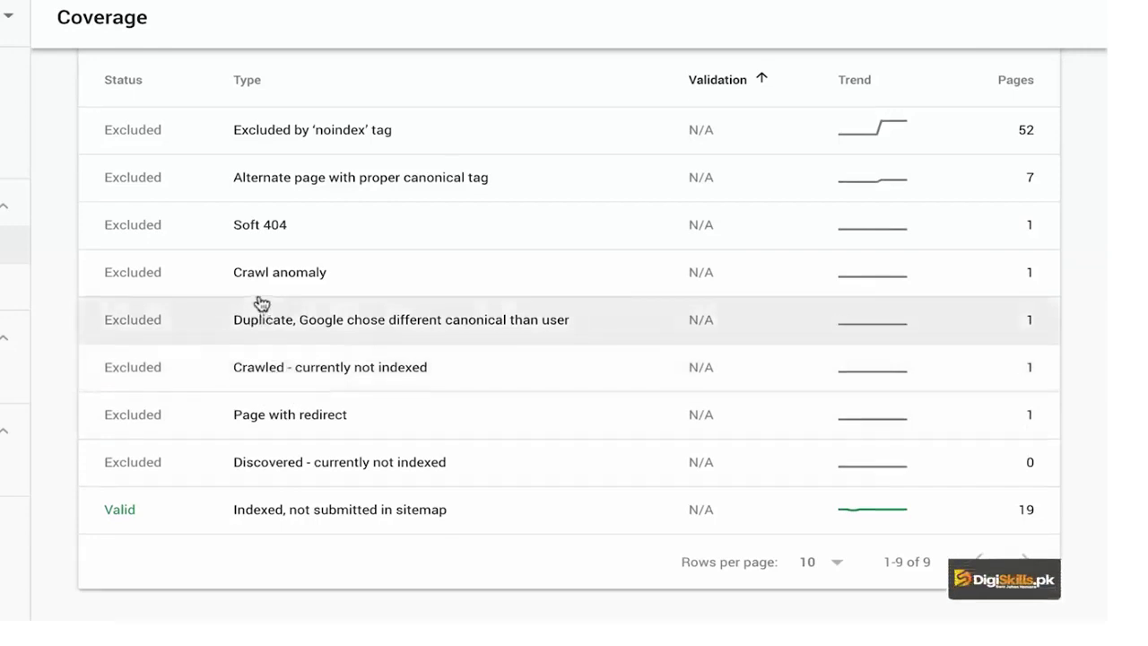
{"action": "scroll", "coordinate": [259, 302], "scroll_direction": "up", "scroll_amount": 1}
{"action": "scroll", "coordinate": [261, 302], "scroll_direction": "down", "scroll_amount": 2}
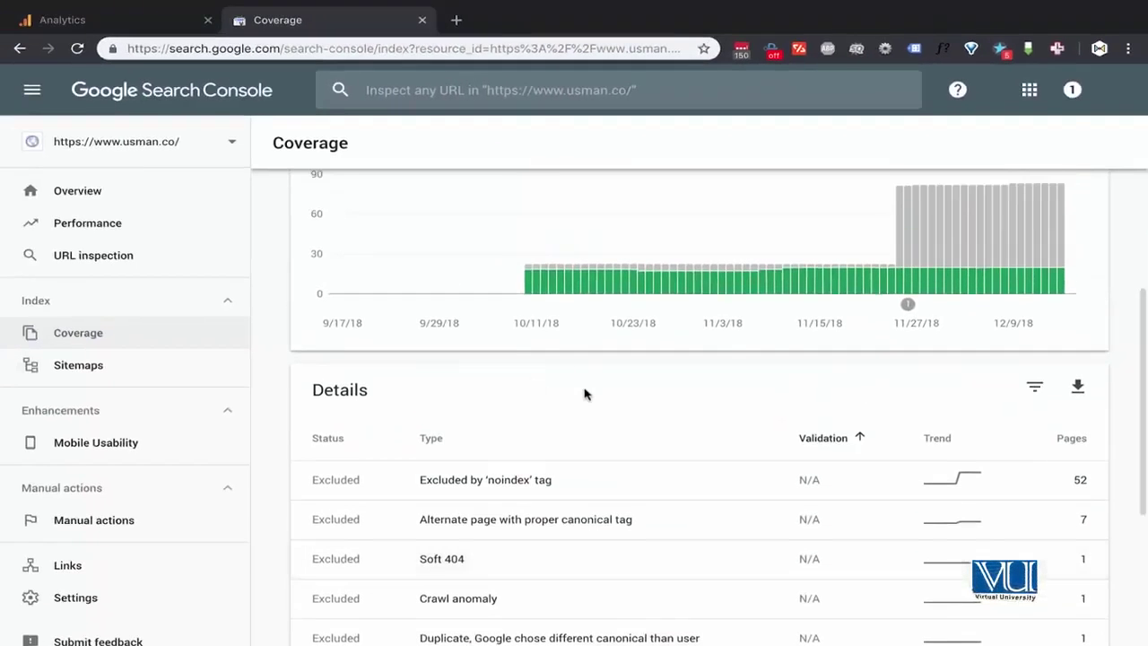
{"action": "scroll", "coordinate": [584, 392], "scroll_direction": "down", "scroll_amount": 2}
{"action": "scroll", "coordinate": [586, 394], "scroll_direction": "down", "scroll_amount": 1}
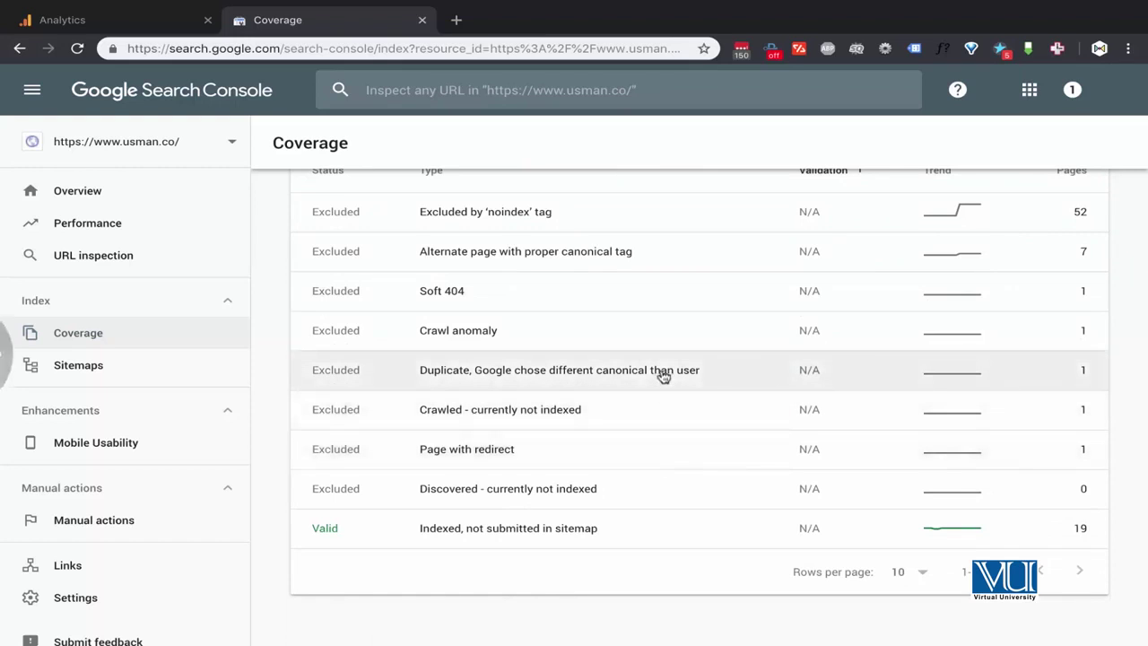
- Scroll back to the top of the Coverage report and return to the usman.co Overview page
{"action": "scroll", "coordinate": [627, 350], "scroll_direction": "up", "scroll_amount": 2}
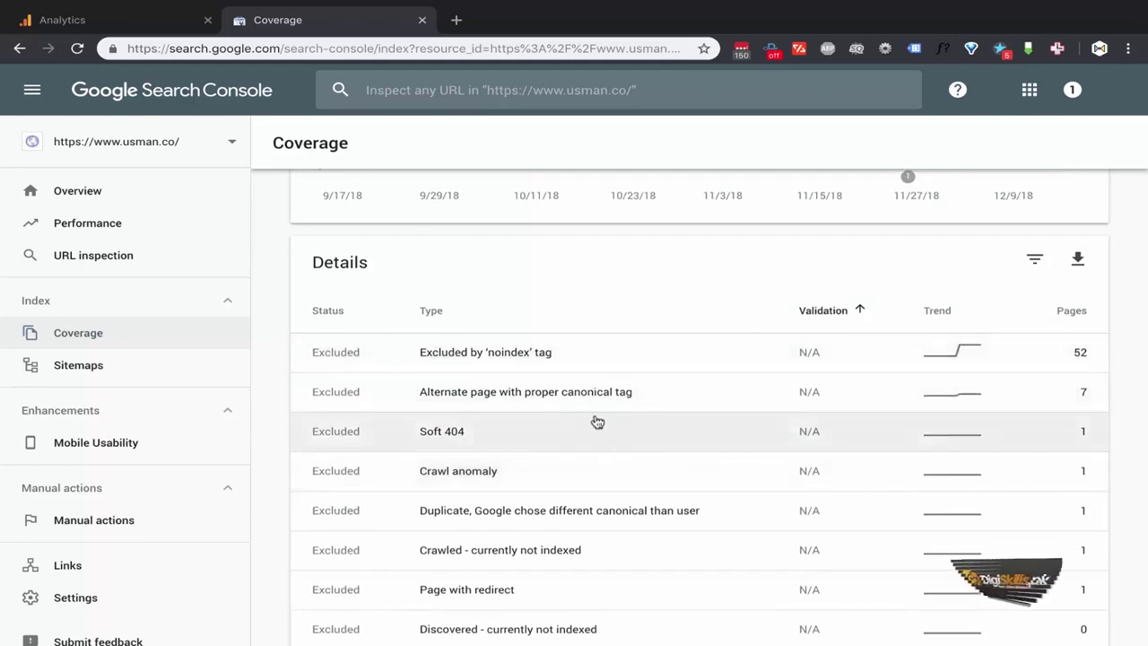
{"action": "scroll", "coordinate": [633, 400], "scroll_direction": "up", "scroll_amount": 3}
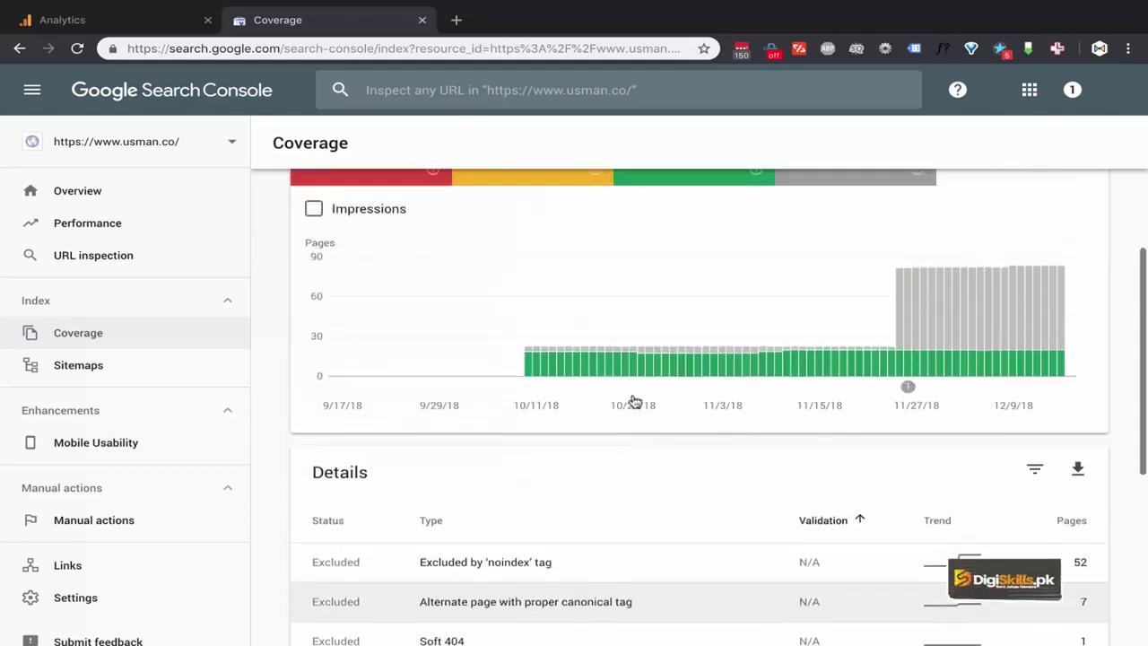
{"action": "scroll", "coordinate": [606, 416], "scroll_direction": "up", "scroll_amount": 2}
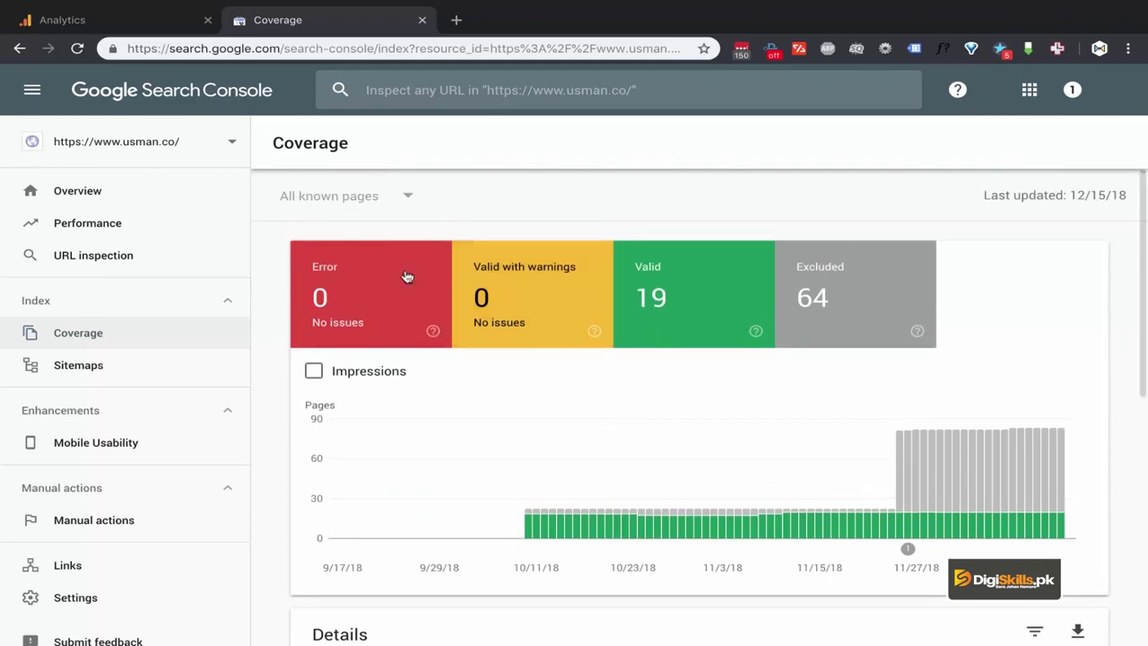
{"action": "left_click", "coordinate": [136, 197]}
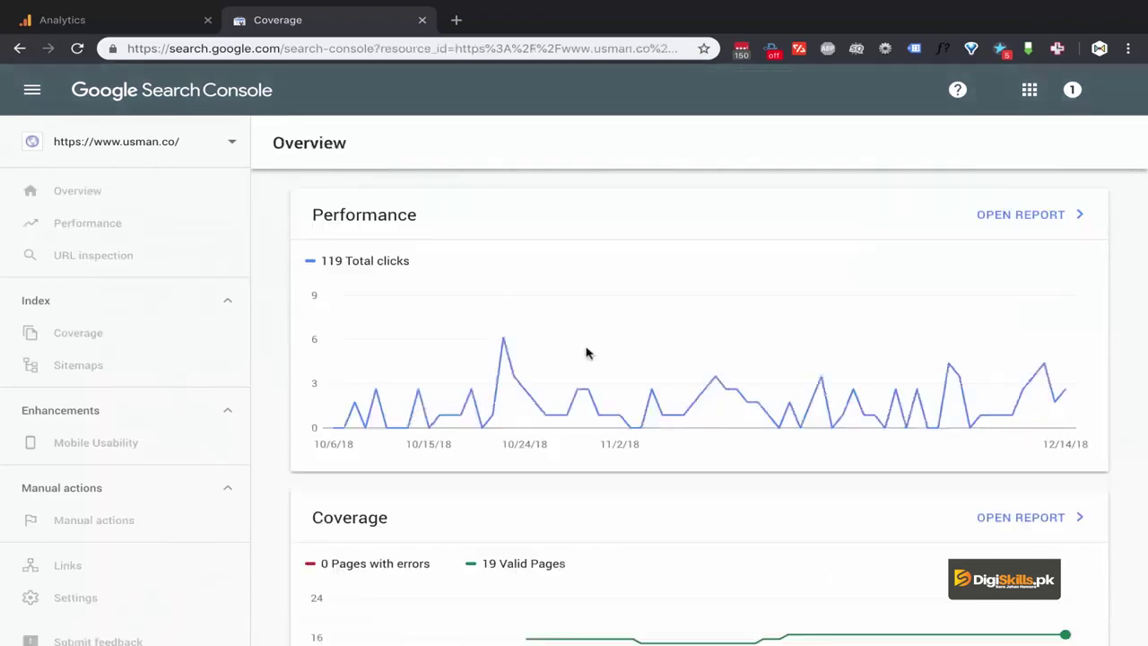
- Open the Mobile Usability report, showing 0 errors, and plot its 5 valid pages on the chart
{"action": "scroll", "coordinate": [585, 354], "scroll_direction": "down", "scroll_amount": 2}
{"action": "scroll", "coordinate": [584, 353], "scroll_direction": "down", "scroll_amount": 2}
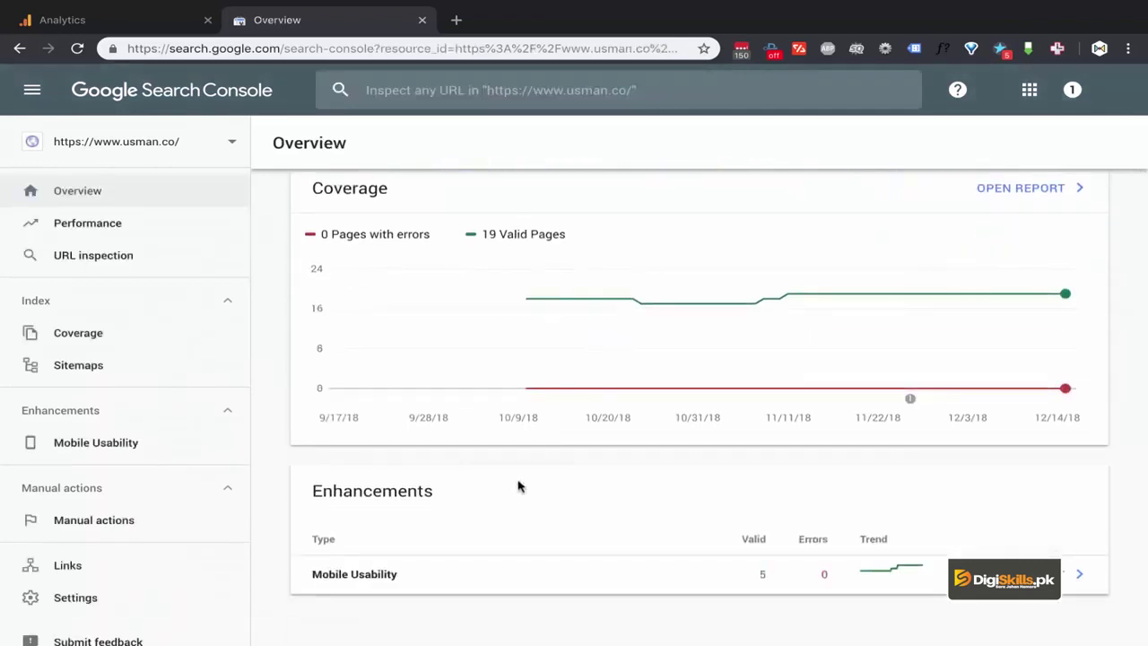
{"action": "left_click", "coordinate": [987, 574]}
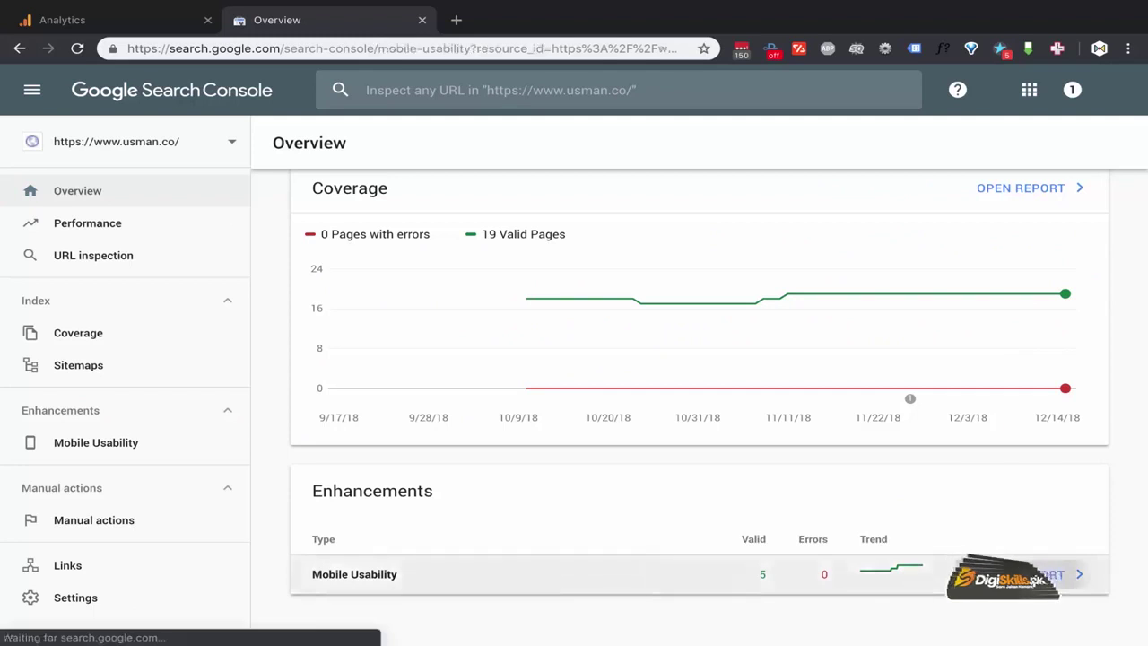
{"action": "scroll", "coordinate": [607, 397], "scroll_direction": "down", "scroll_amount": 2}
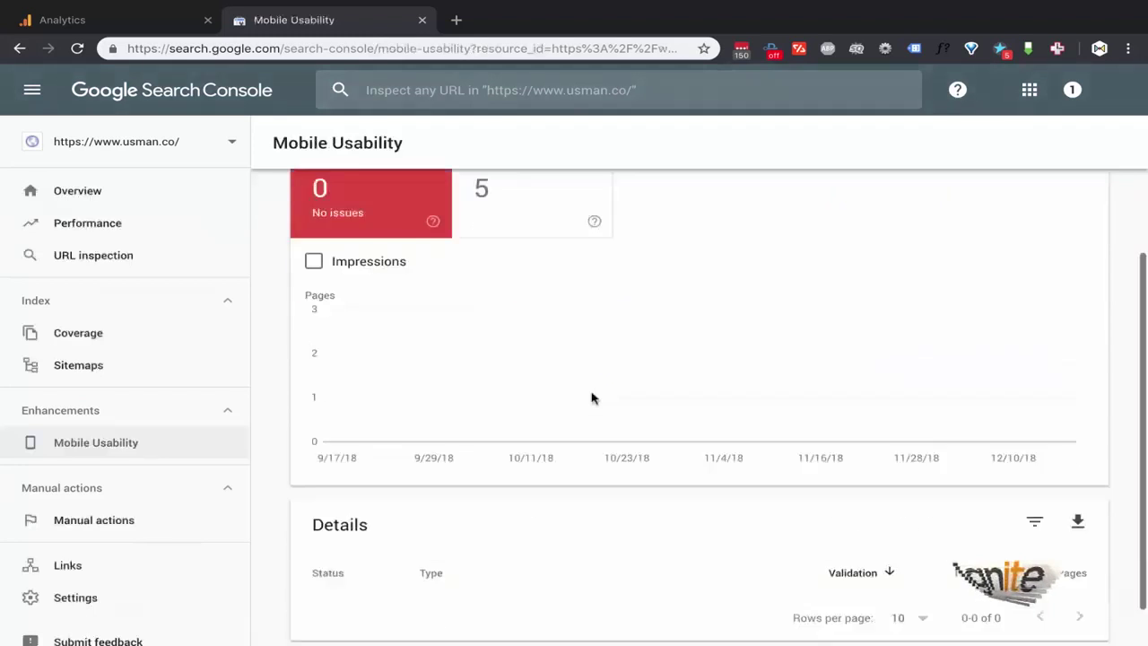
{"action": "scroll", "coordinate": [592, 398], "scroll_direction": "up", "scroll_amount": 2}
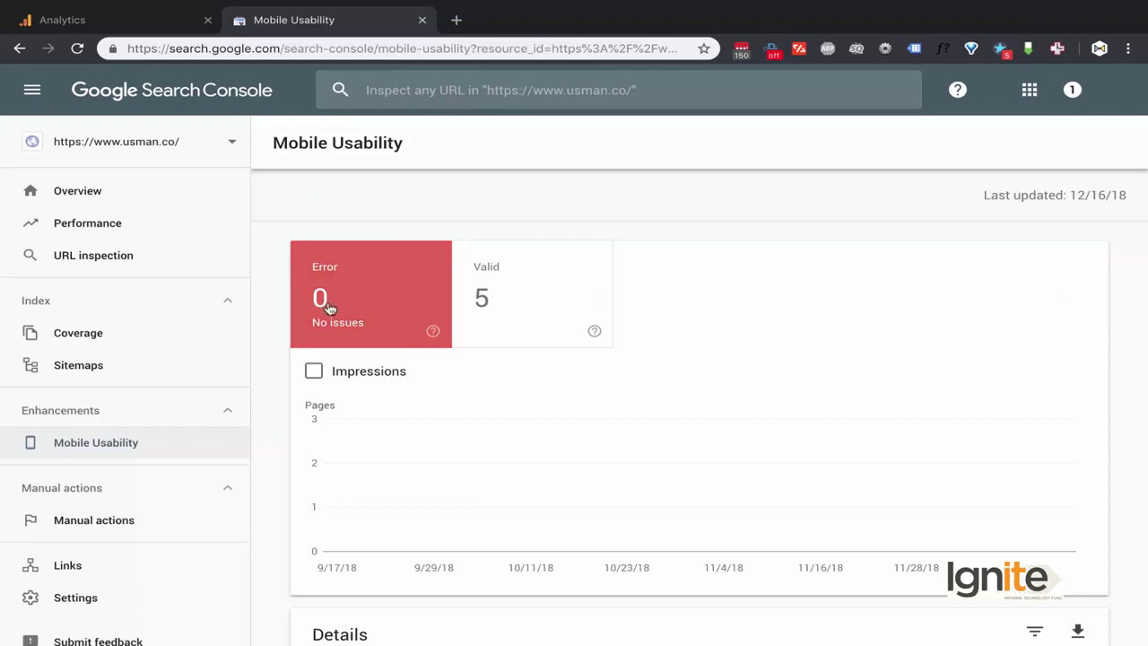
{"action": "left_click", "coordinate": [529, 314]}
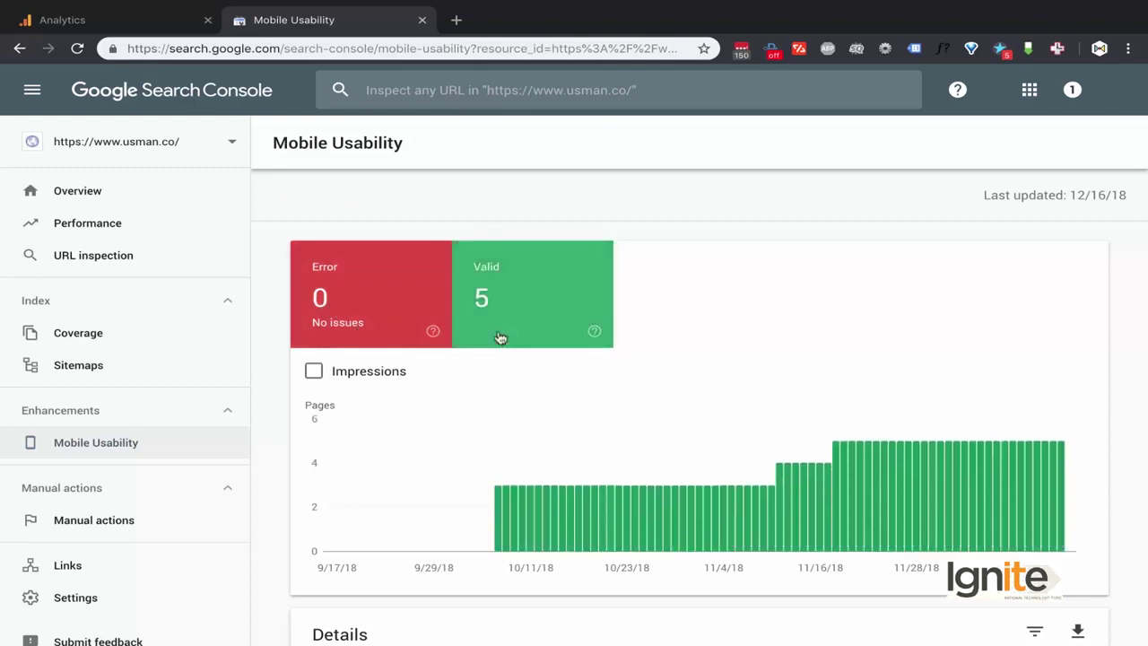
{"action": "scroll", "coordinate": [488, 394], "scroll_direction": "down", "scroll_amount": 3}
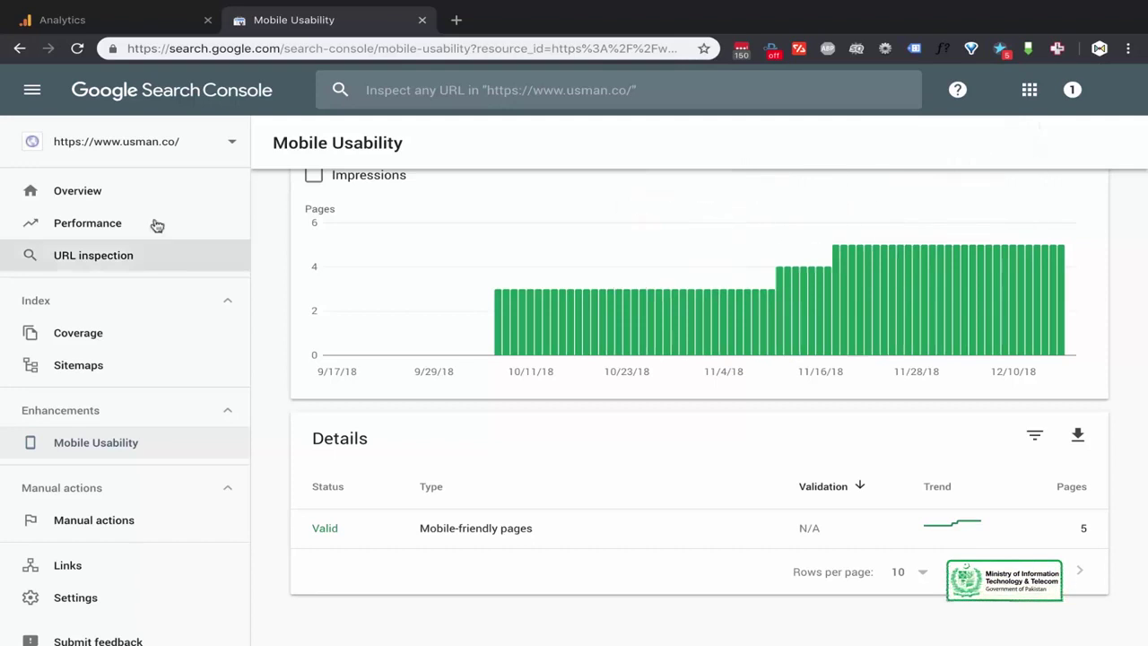
- Abandon the URL inspection and go to the Sitemaps report instead
{"action": "left_click", "coordinate": [85, 260]}
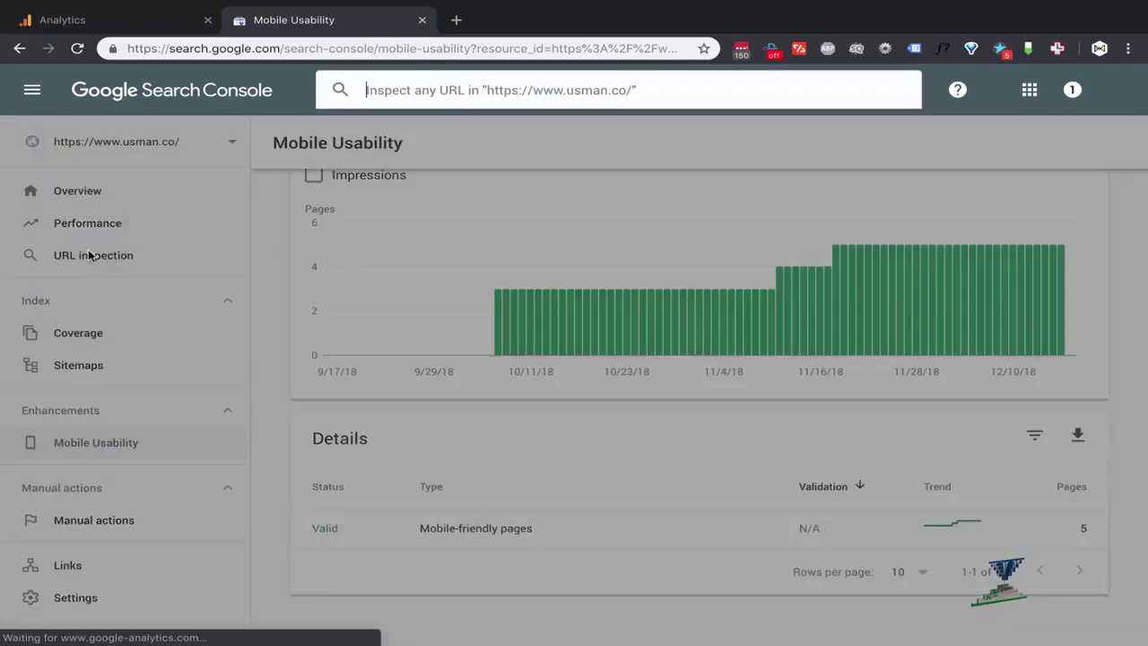
{"action": "left_click", "coordinate": [342, 269]}
{"action": "left_click", "coordinate": [135, 372]}
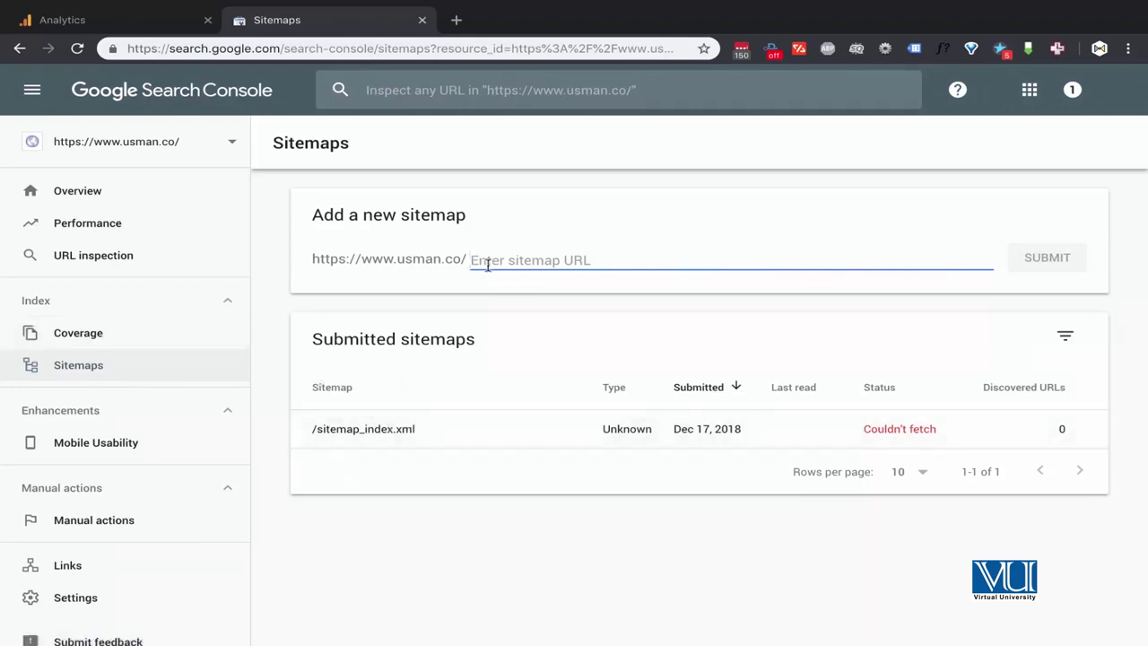
- Open the /sitemap_index.xml details: last read 12/17/18, 0 discovered URLs, processed successfully
{"action": "left_click_drag", "start_coordinate": [468, 260], "coordinate": [312, 258]}
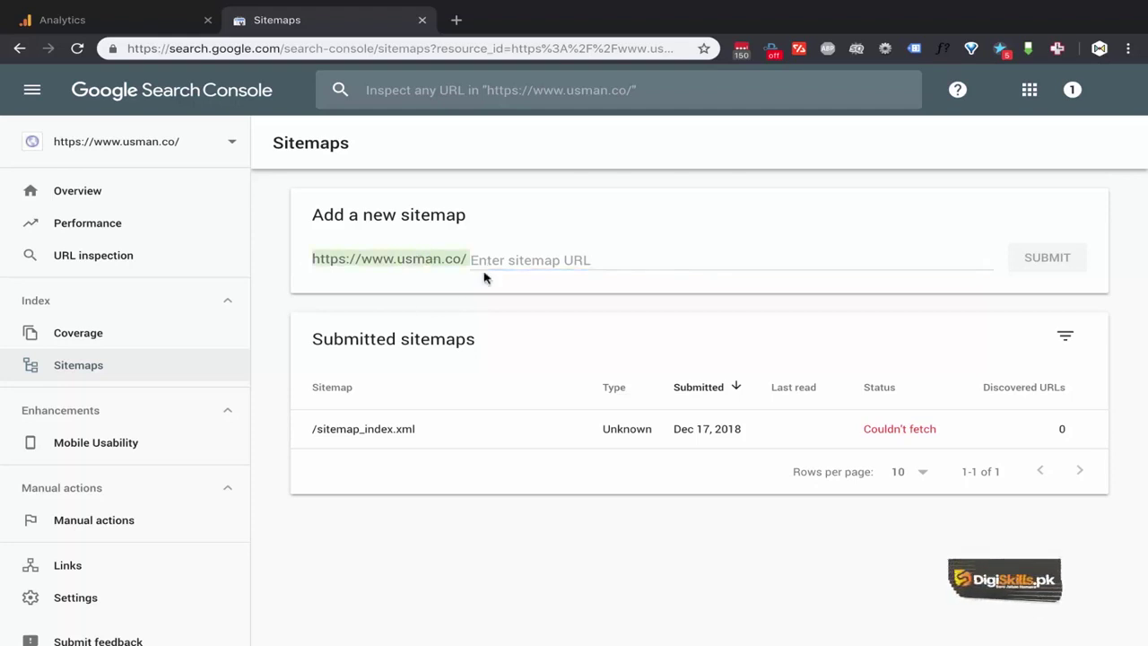
{"action": "left_click", "coordinate": [529, 260]}
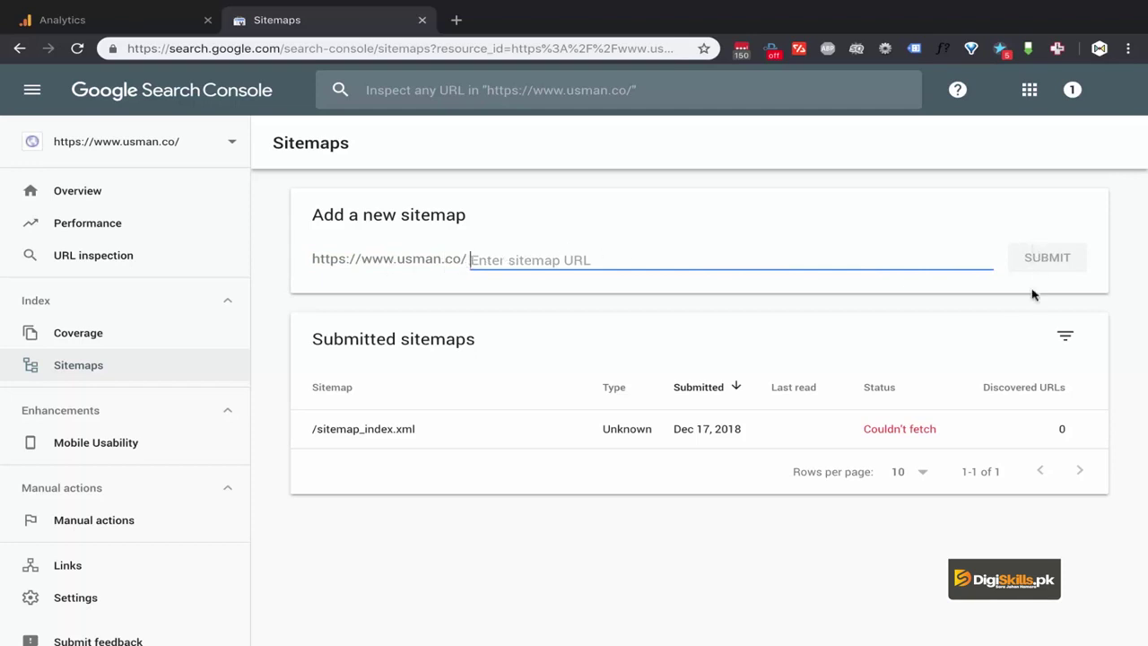
{"action": "left_click", "coordinate": [372, 429]}
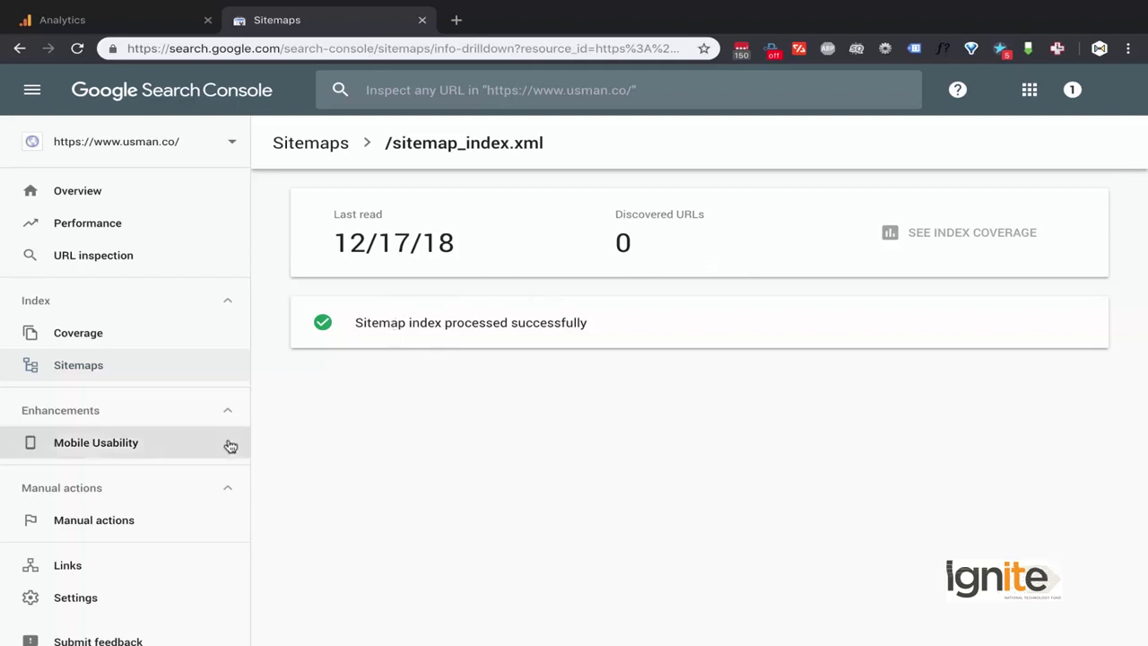
{"action": "scroll", "coordinate": [170, 469], "scroll_direction": "down", "scroll_amount": 2}
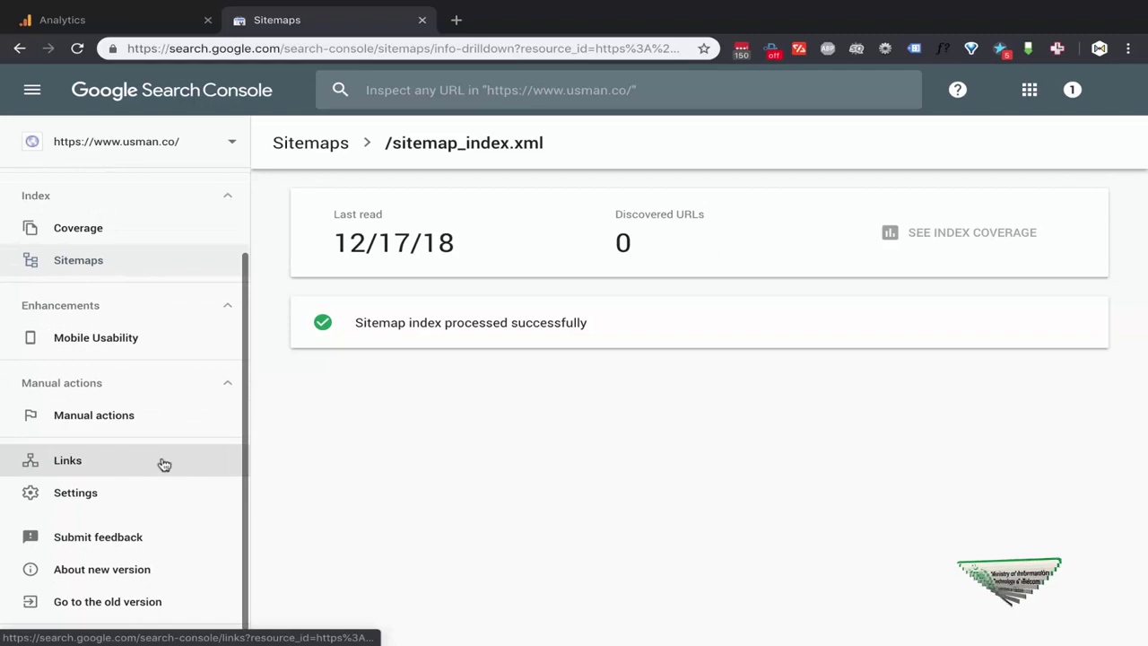
- Open the Manual actions report, confirming no issues are detected for usman.co
{"action": "left_click", "coordinate": [127, 420]}
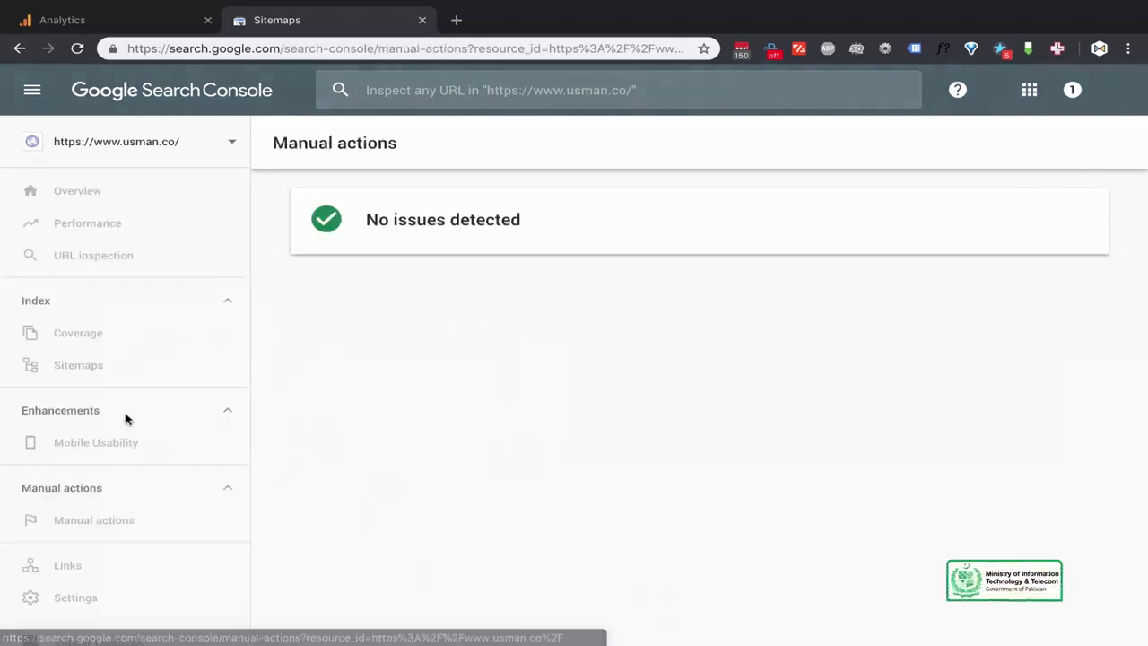